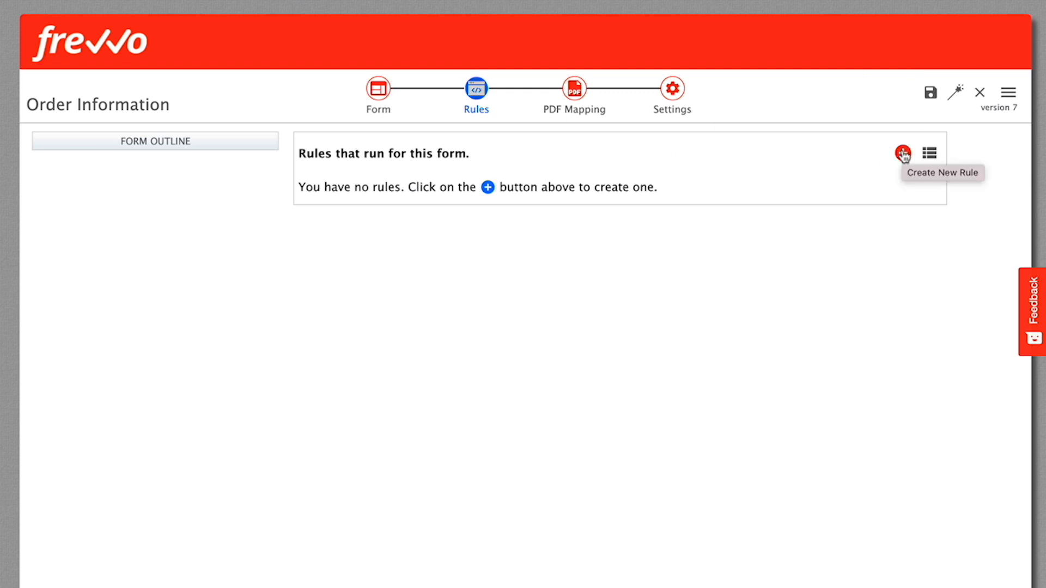
Create a rule named "Initialize form" and set it in the Rule Builder as an initialization rule only.
left_click(903, 154)
triple_click(430, 238)
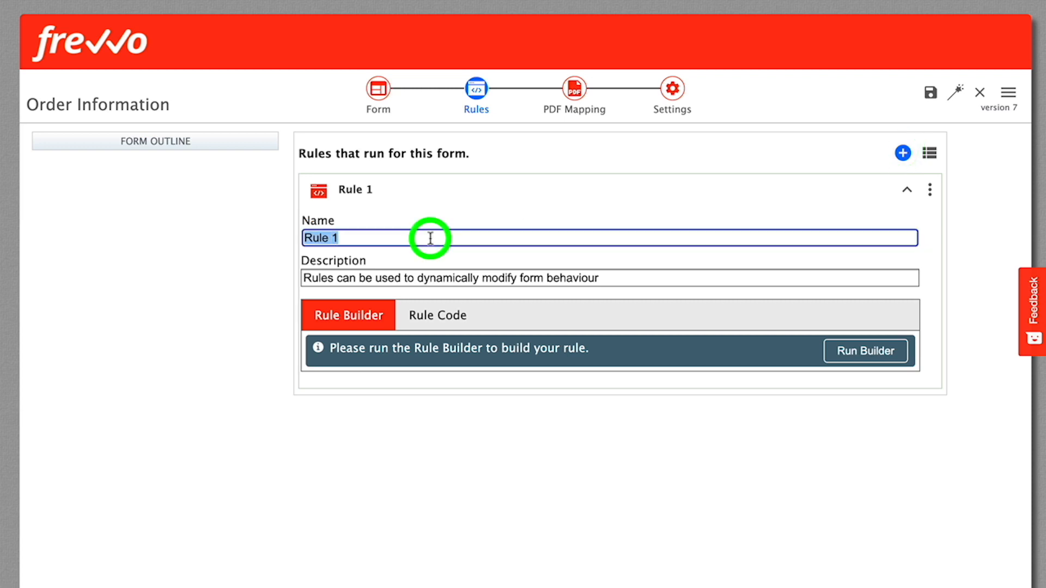
type("Initialize form")
key("Tab")
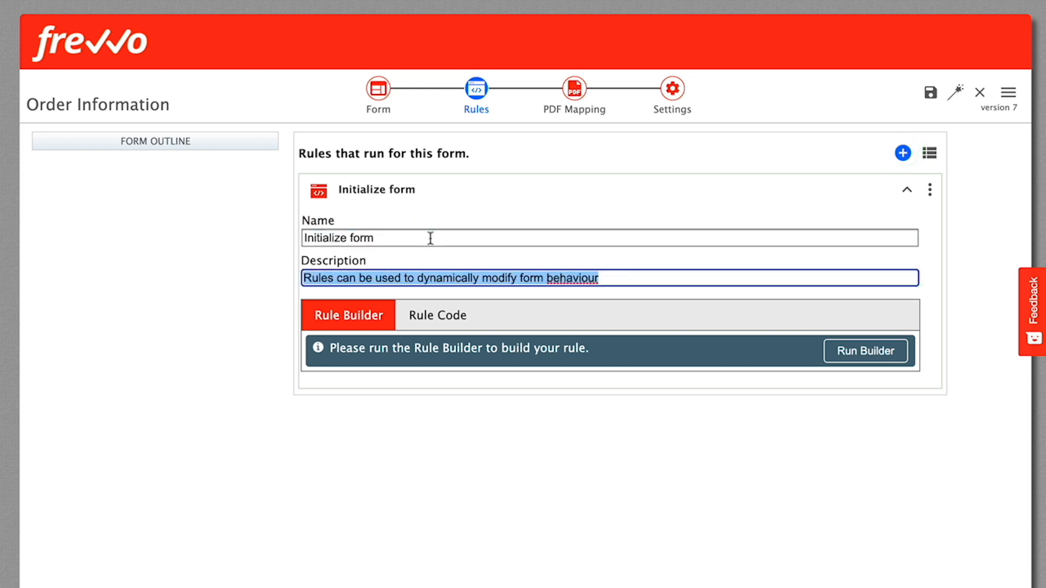
left_click(856, 354)
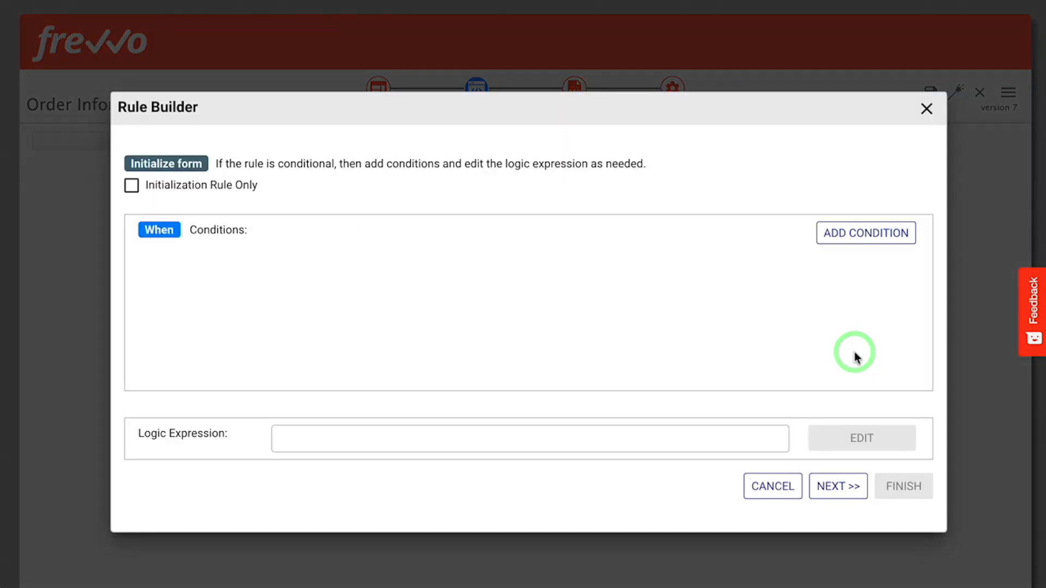
left_click(133, 185)
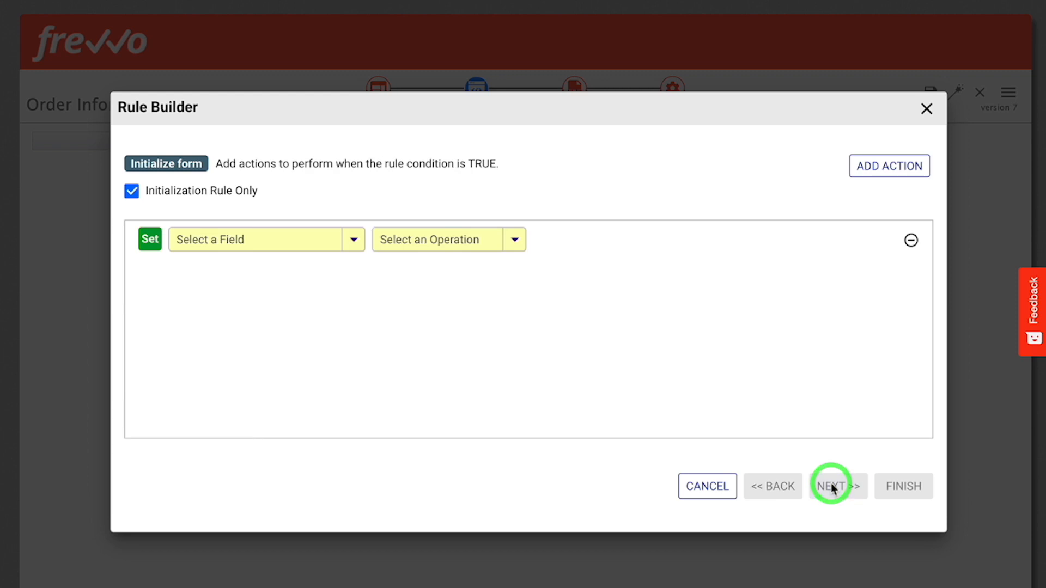
Define the rule's first action to set the TodaySDate field to the today() function.
left_click(269, 245)
type("Toda")
left_click(229, 260)
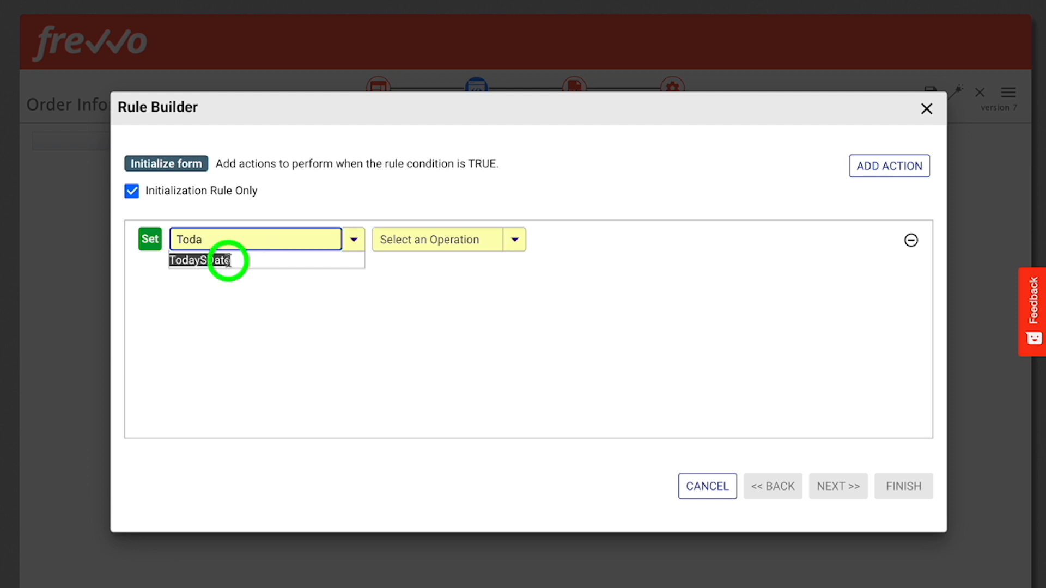
left_click(403, 240)
type("to")
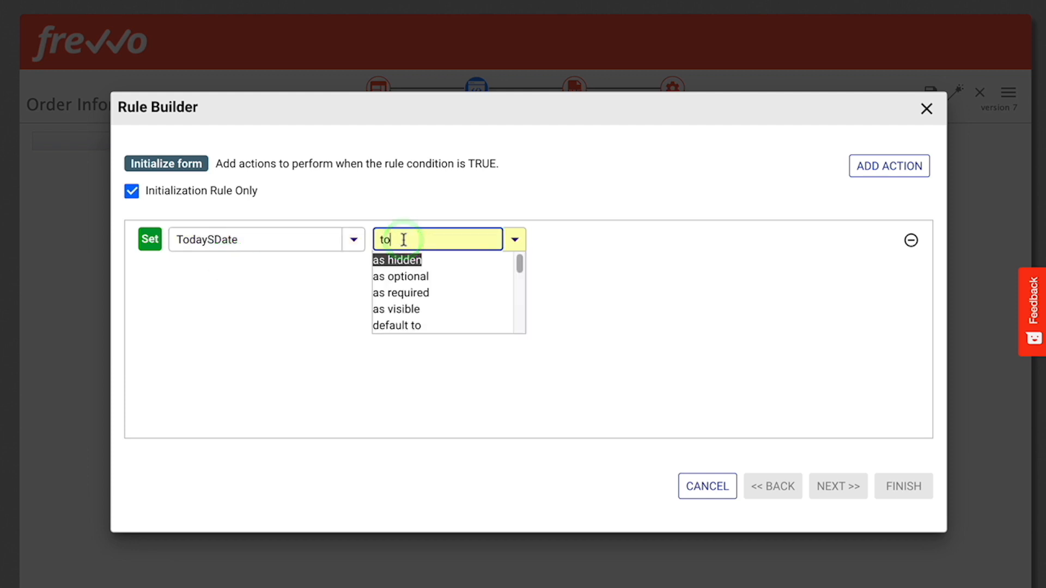
scroll(405, 295, "down", 1)
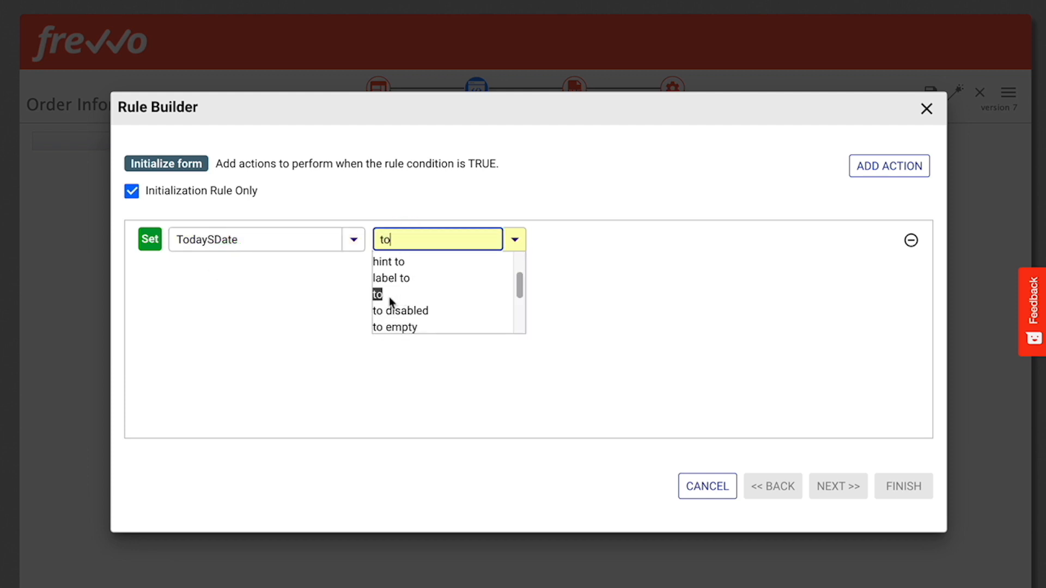
left_click(389, 296)
left_click(613, 239)
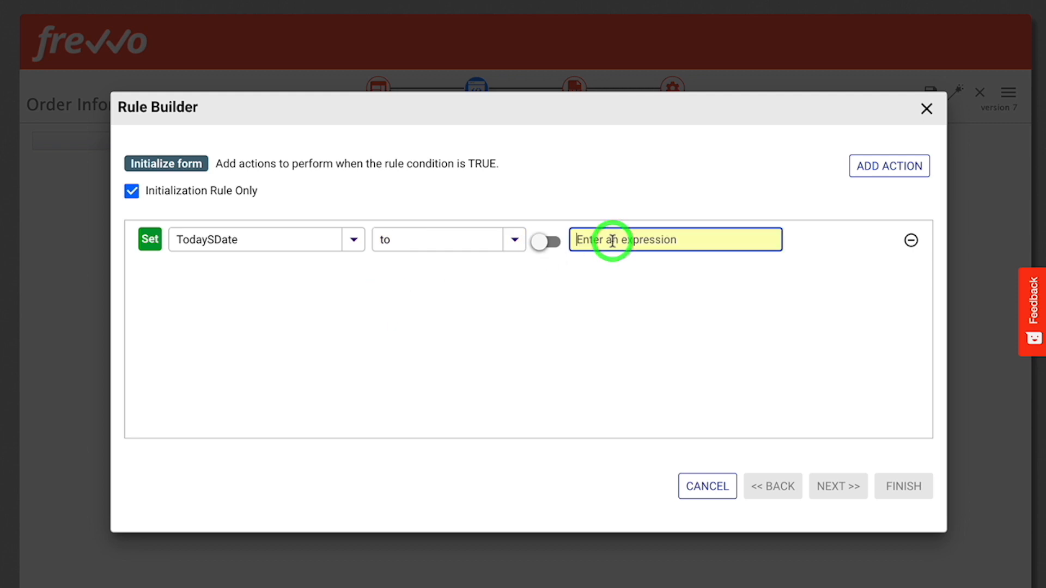
type("to")
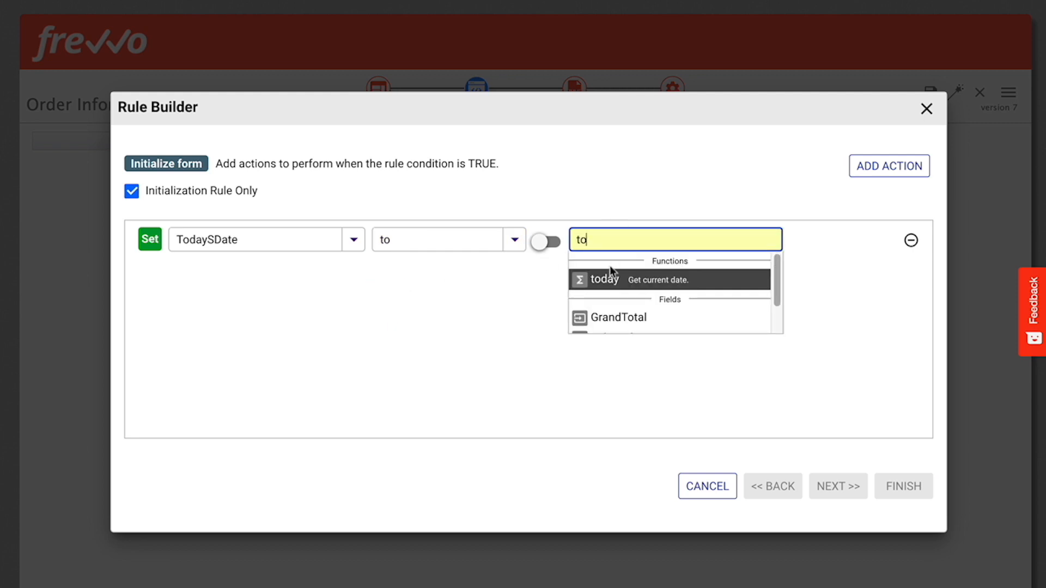
left_click(605, 279)
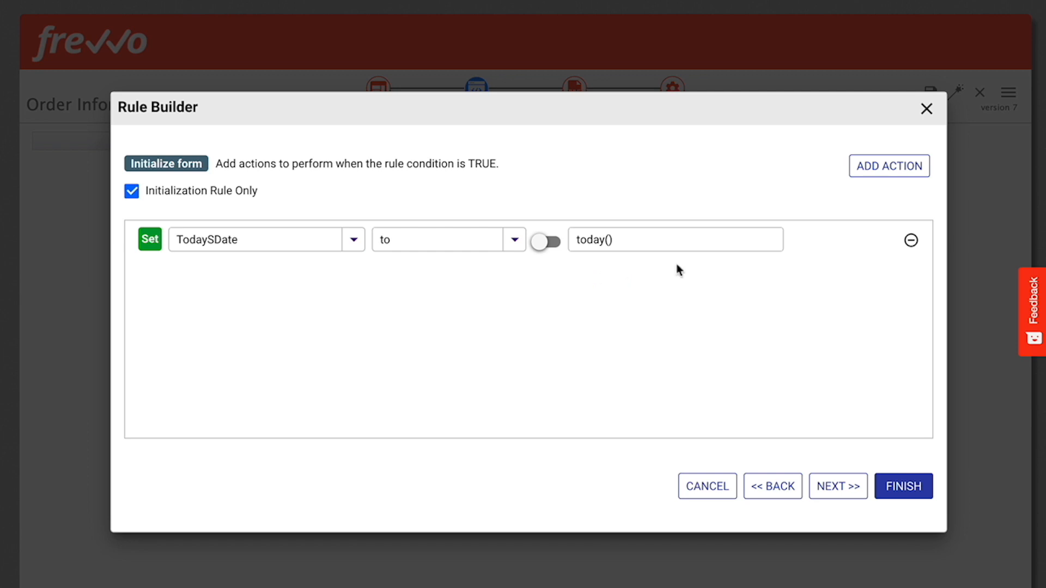
Add a second action that sets the FirstName field to userFirstName().
left_click(873, 167)
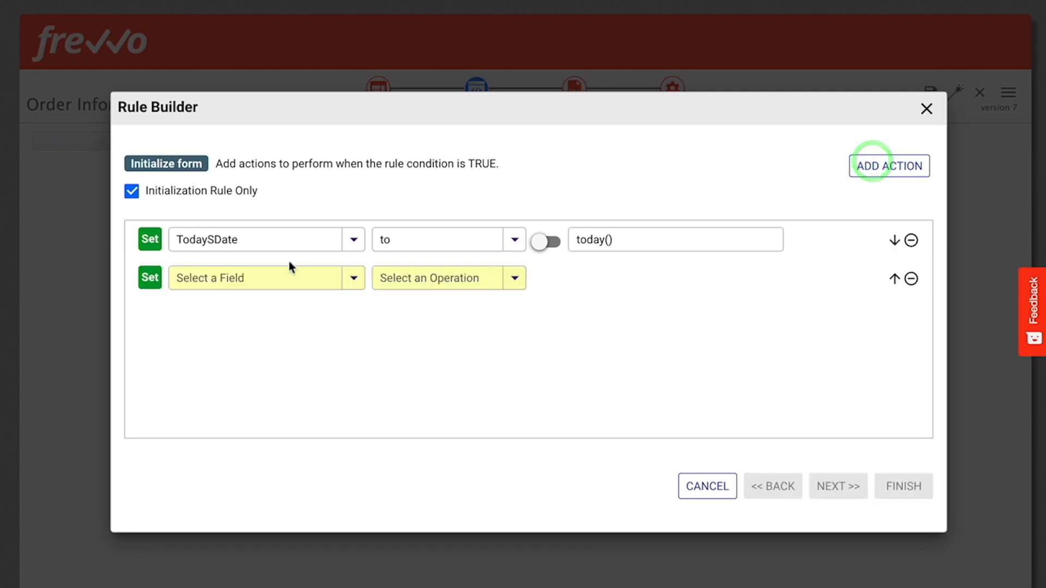
left_click(262, 277)
type("Fir")
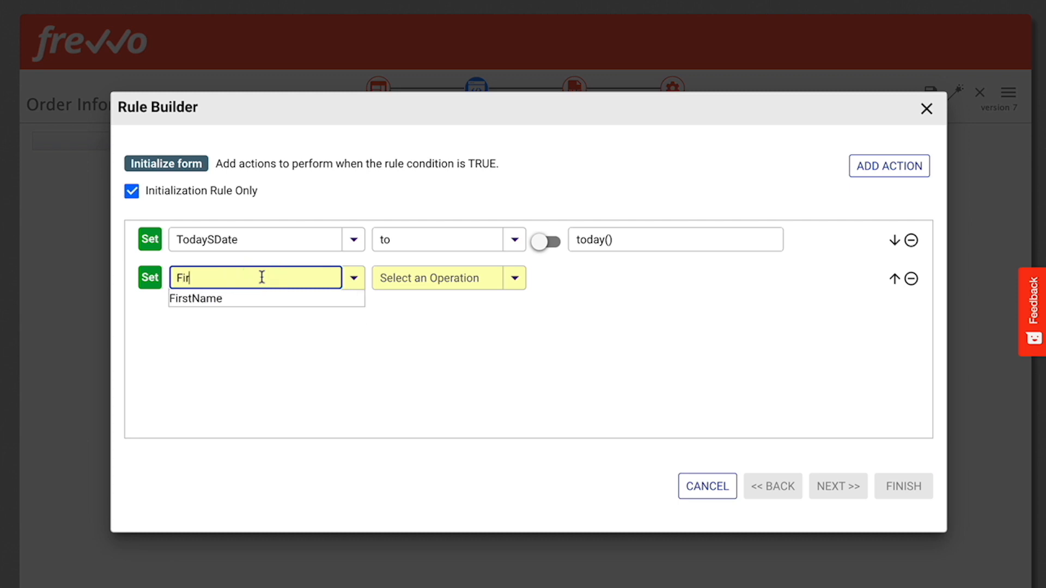
left_click(215, 299)
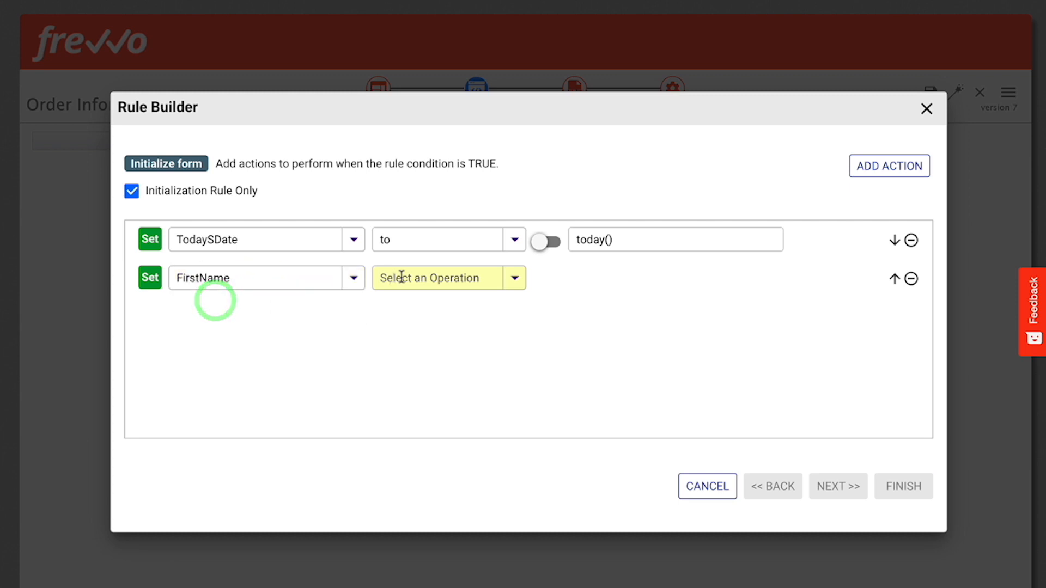
left_click(402, 277)
type("to")
scroll(397, 338, "down", 1)
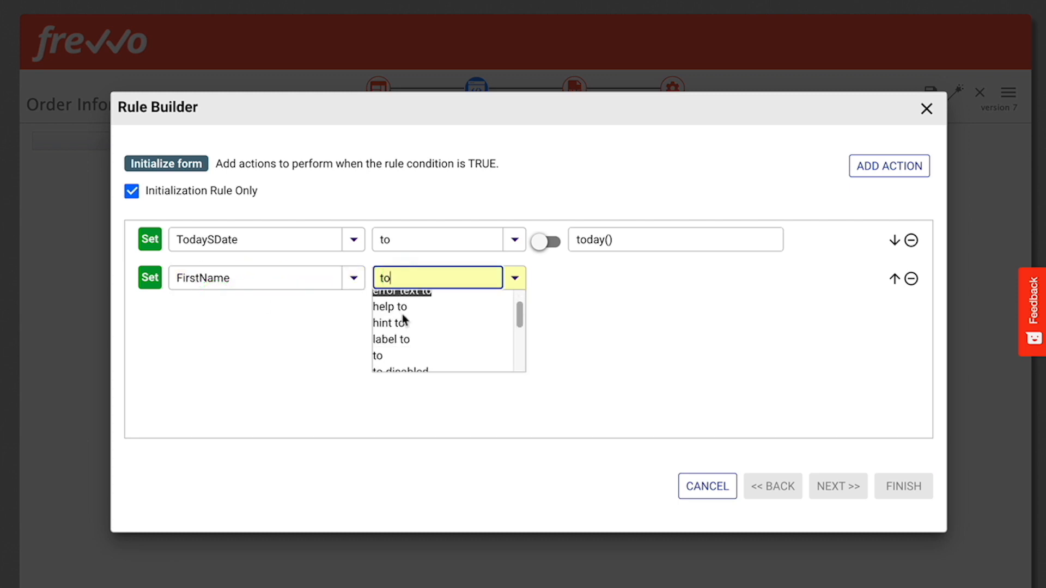
left_click(390, 354)
left_click(607, 276)
type("userf")
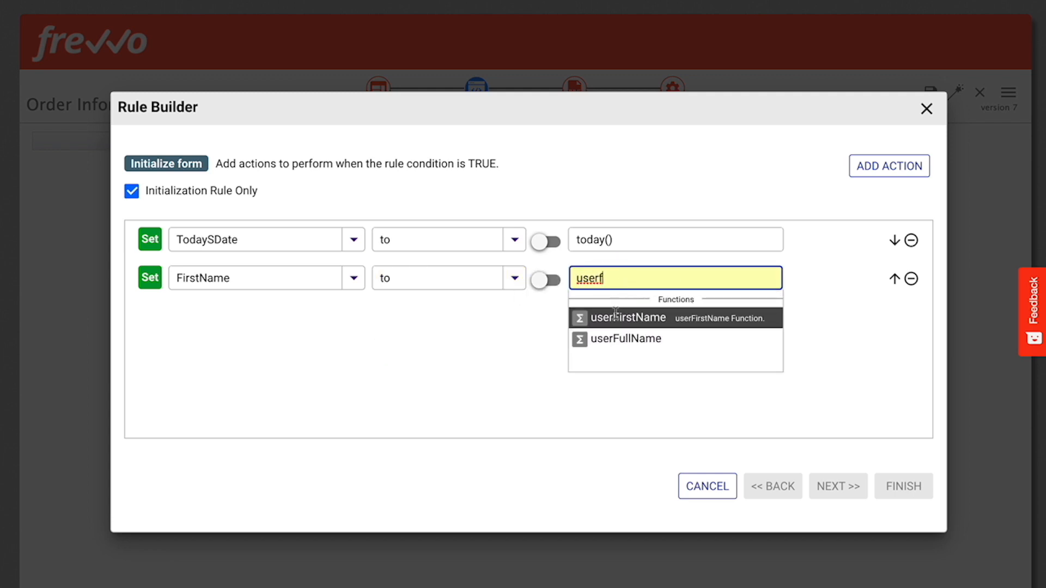
left_click(615, 316)
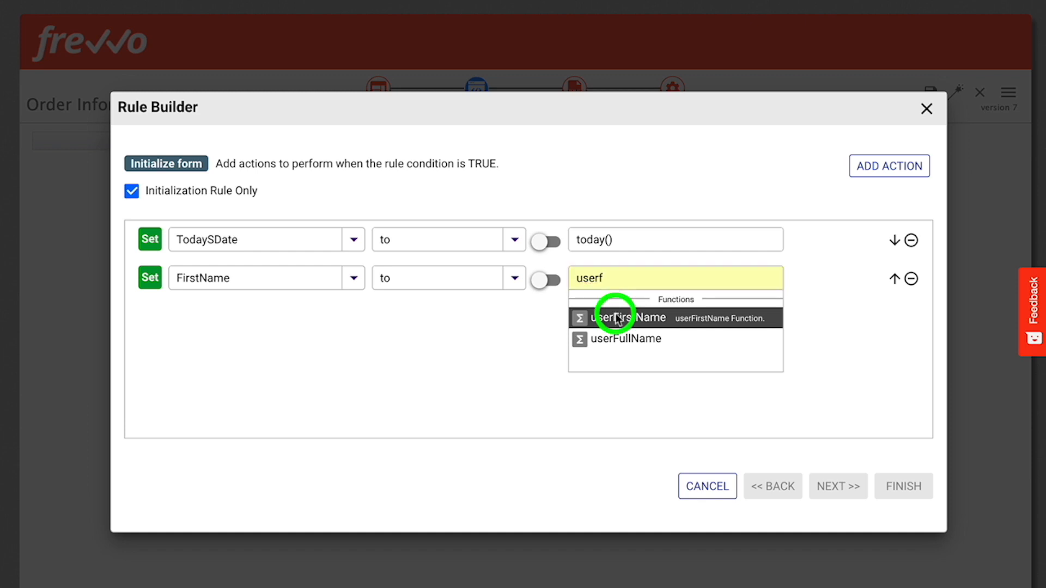
type(")")
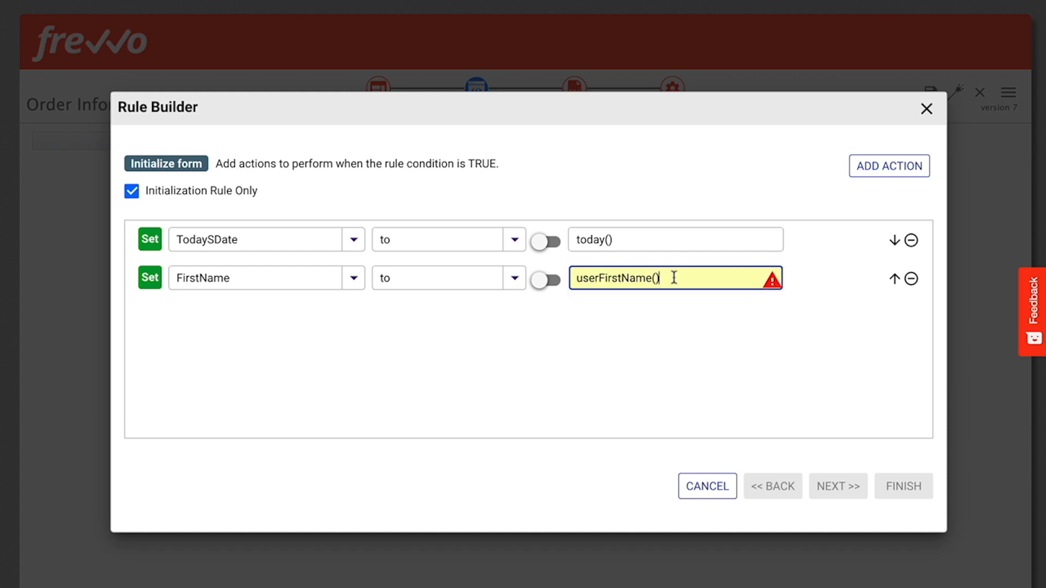
left_click(736, 321)
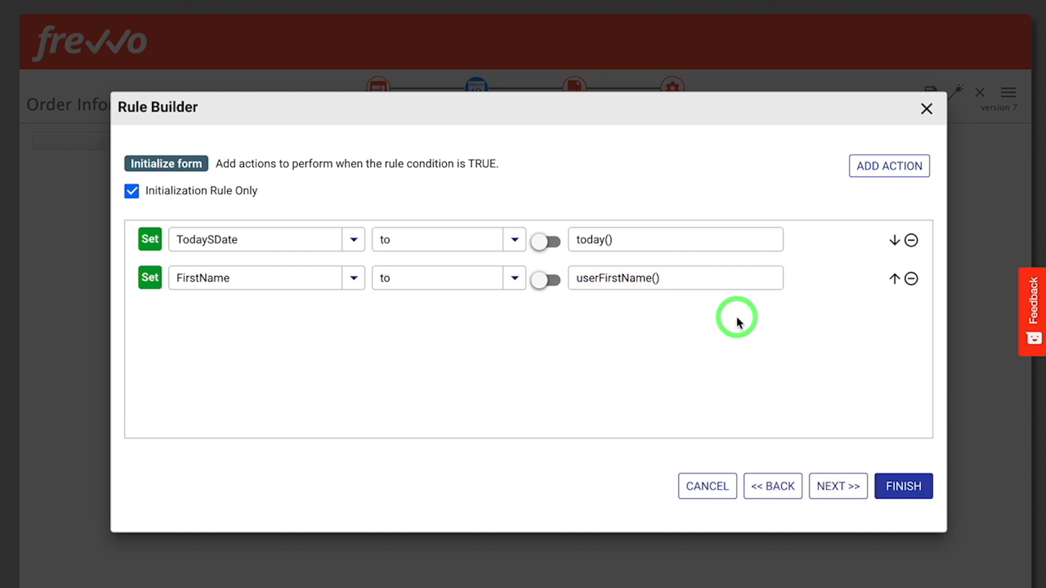
Add two more actions and define the first of them to set the LastName field to userLastName().
left_click(883, 172)
left_click(881, 167)
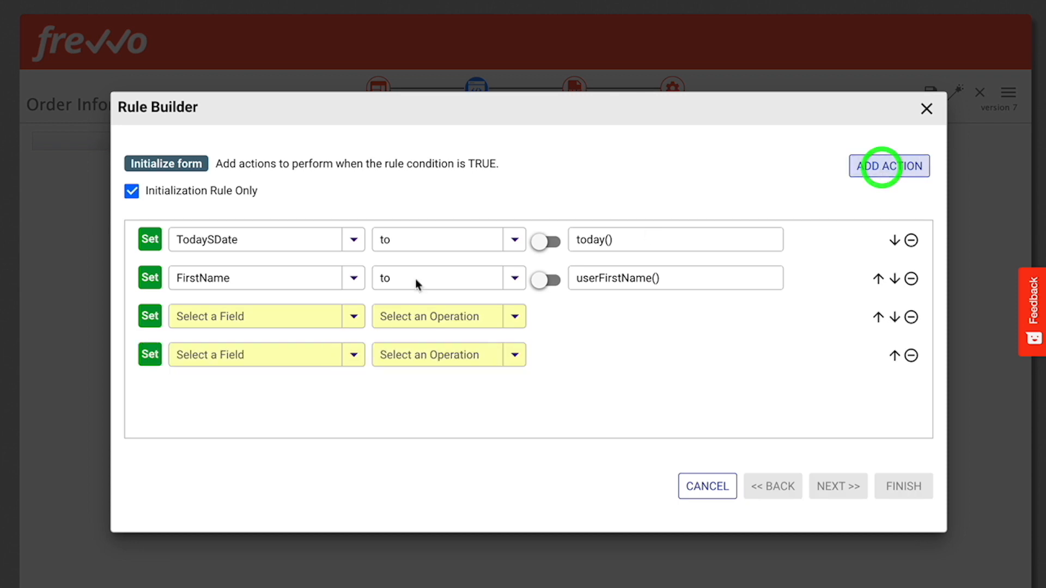
left_click(283, 318)
type("lastn")
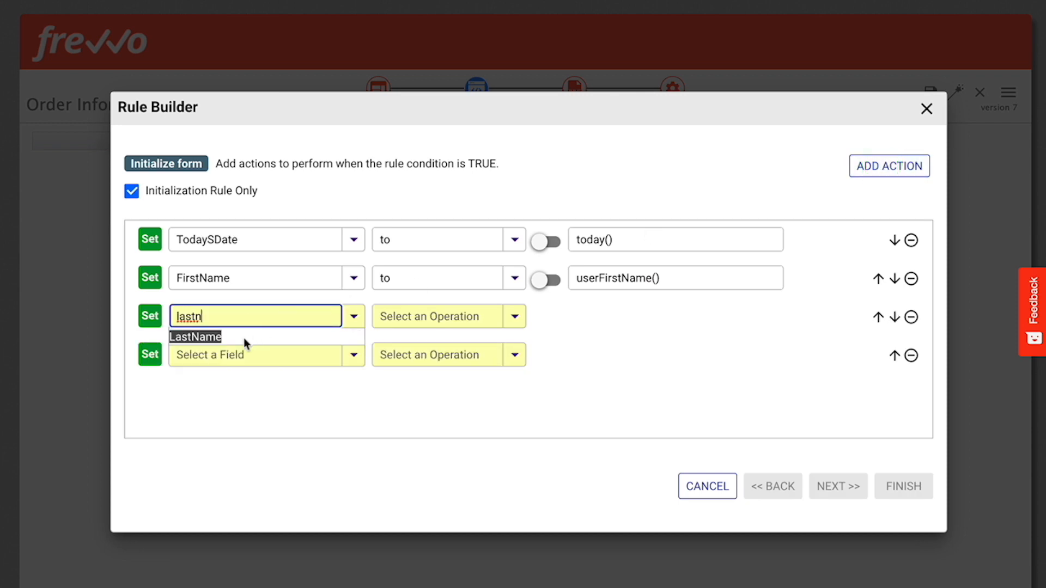
left_click(244, 336)
left_click(402, 315)
type("to")
scroll(420, 370, "down", 1)
left_click(400, 389)
left_click(592, 316)
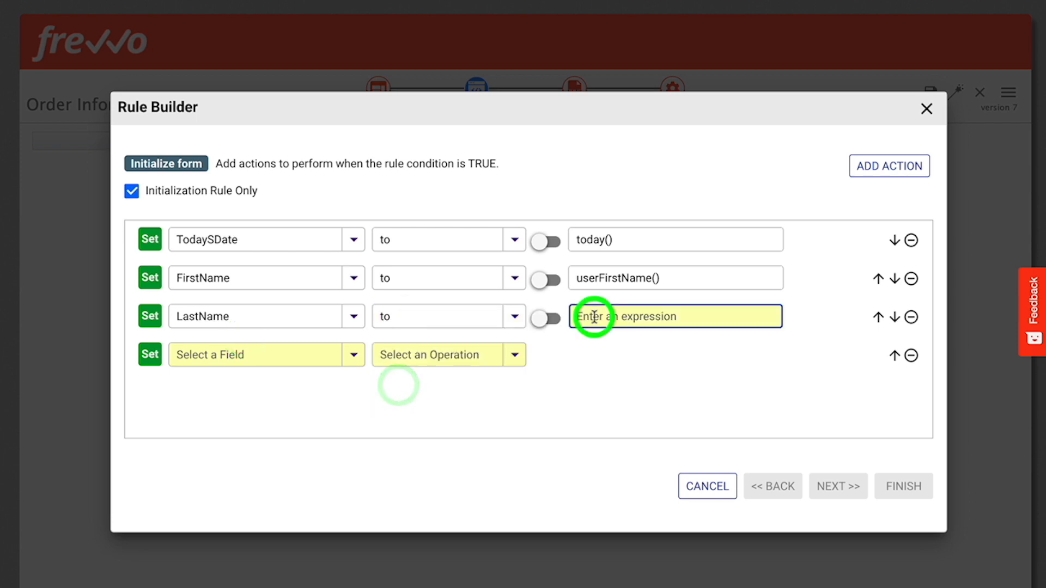
type("userl")
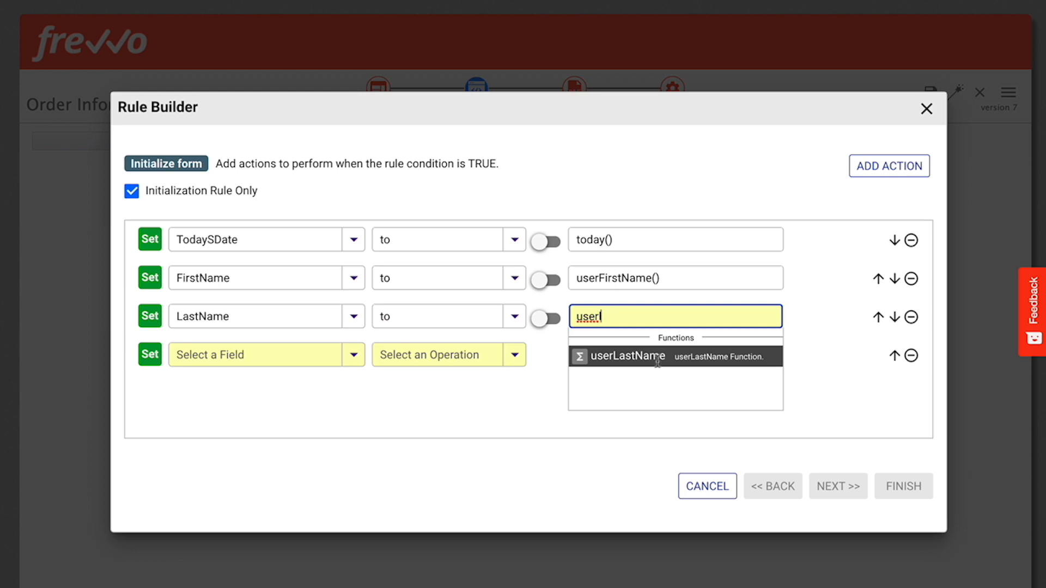
left_click(657, 357)
type(")")
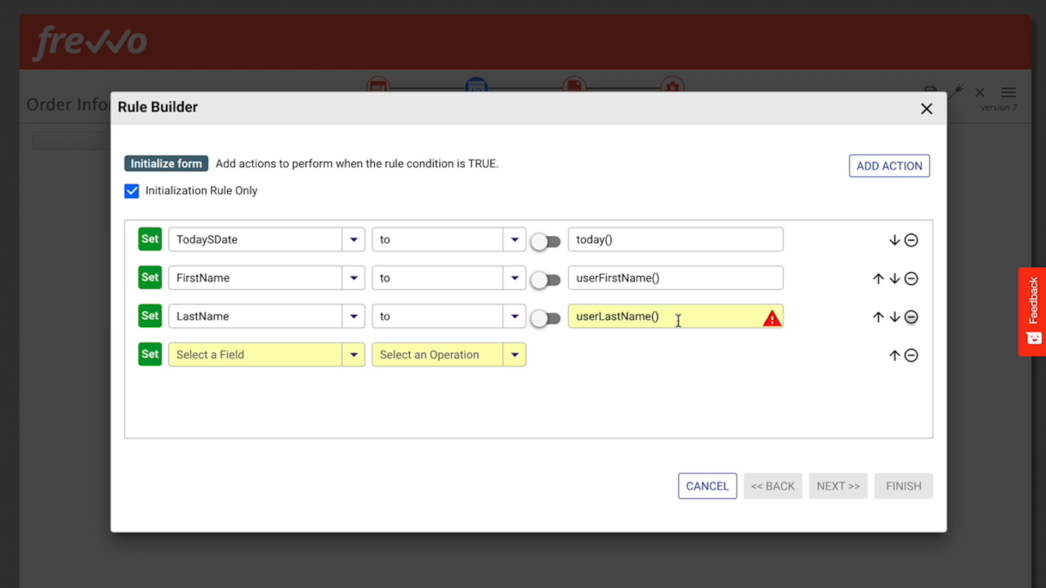
Define the remaining action to set EmailAddress to userEmail(), then finish the rule and collapse it.
left_click(294, 359)
type("em")
left_click(250, 376)
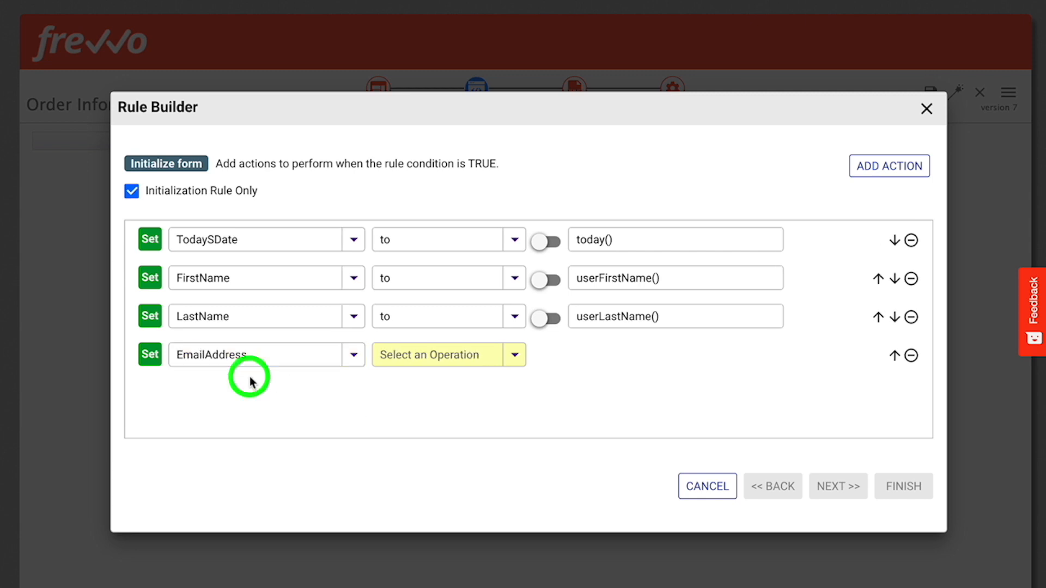
left_click(461, 354)
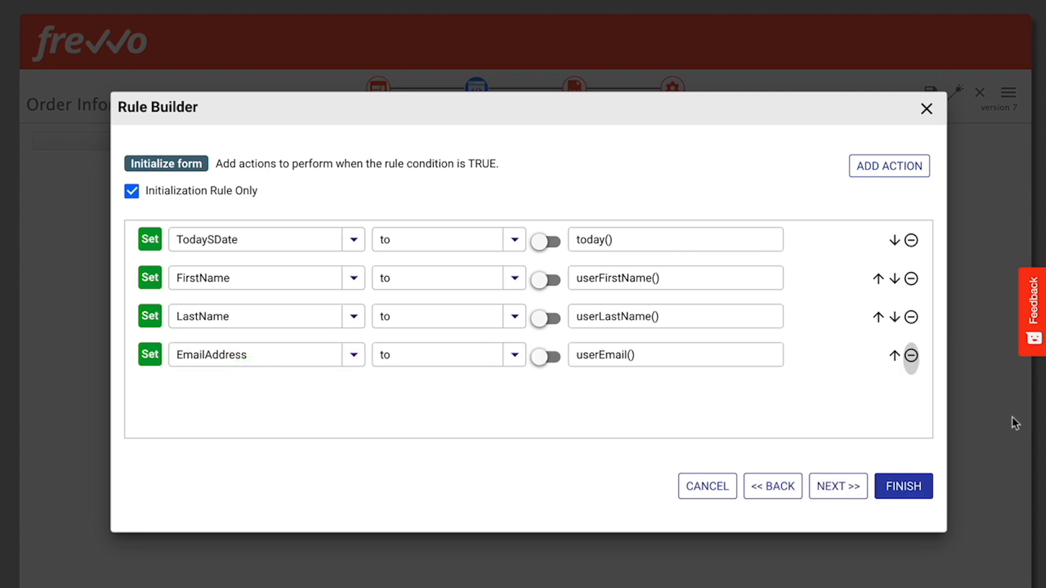
left_click(902, 487)
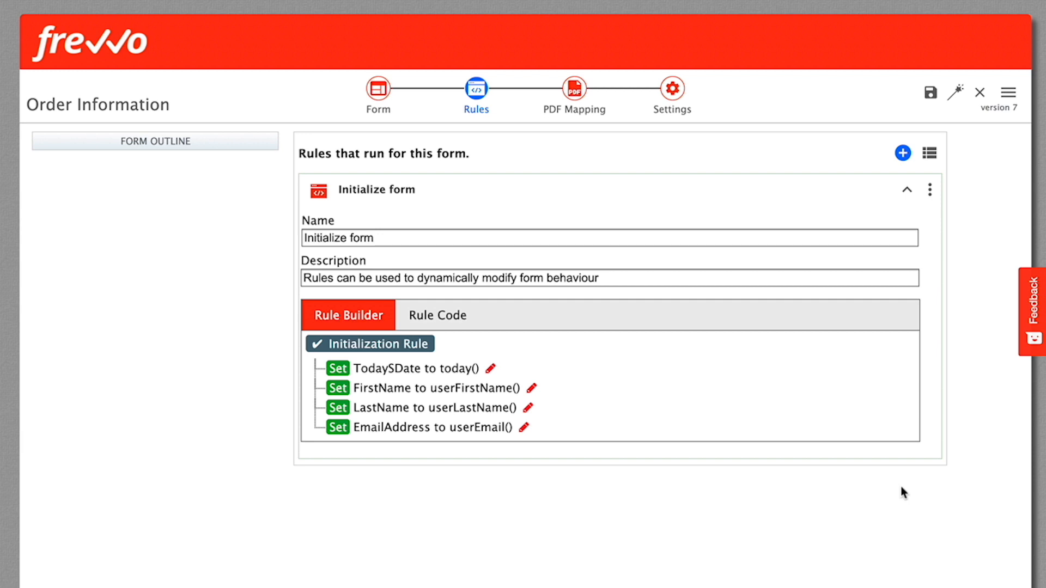
left_click(907, 192)
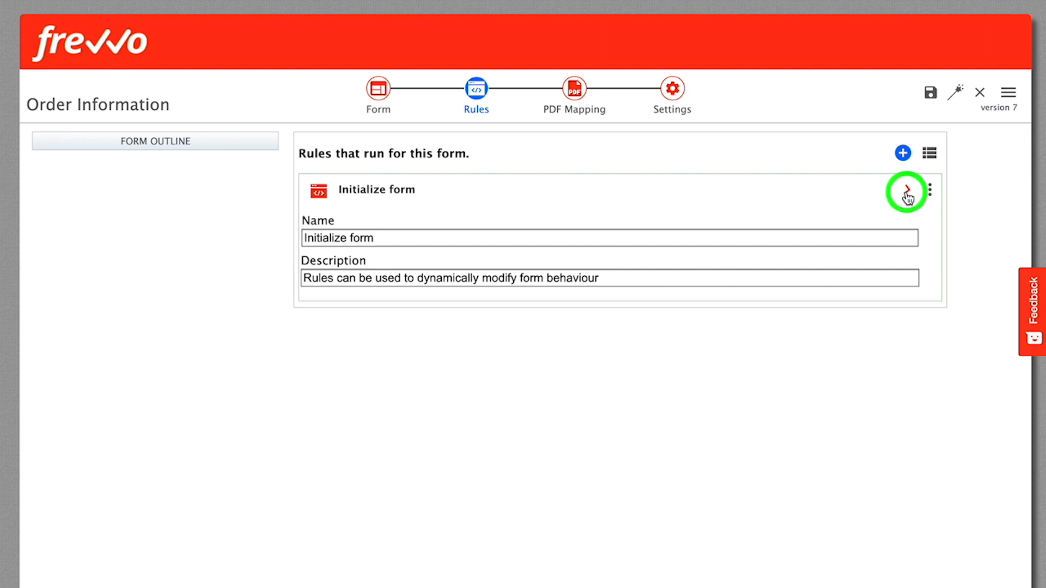
Create another form rule and name it "Calculate subtotal".
left_click(902, 154)
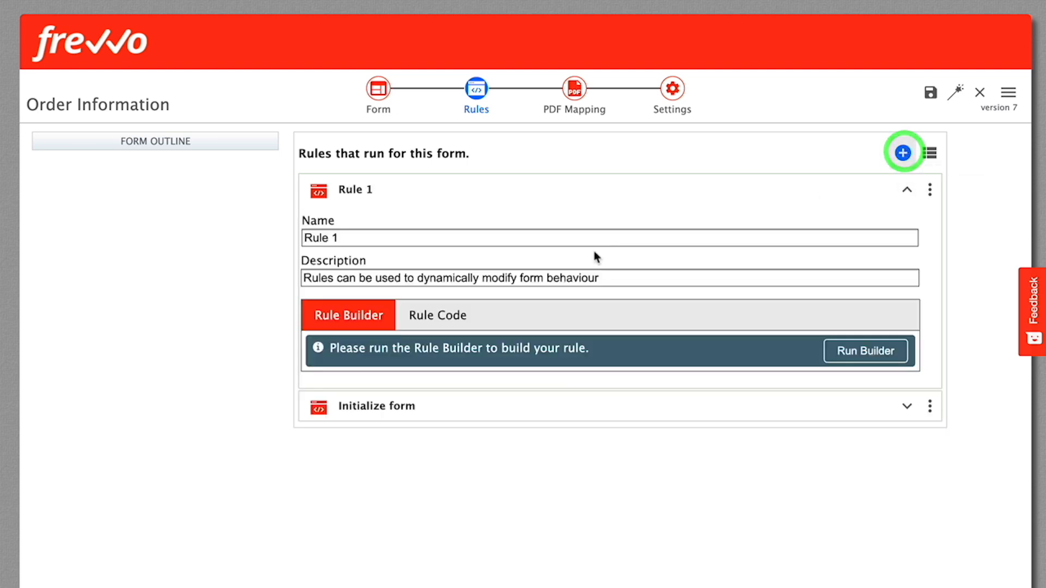
left_click(391, 237)
key("ctrl+a")
type("Calculate subtotal")
key("Tab")
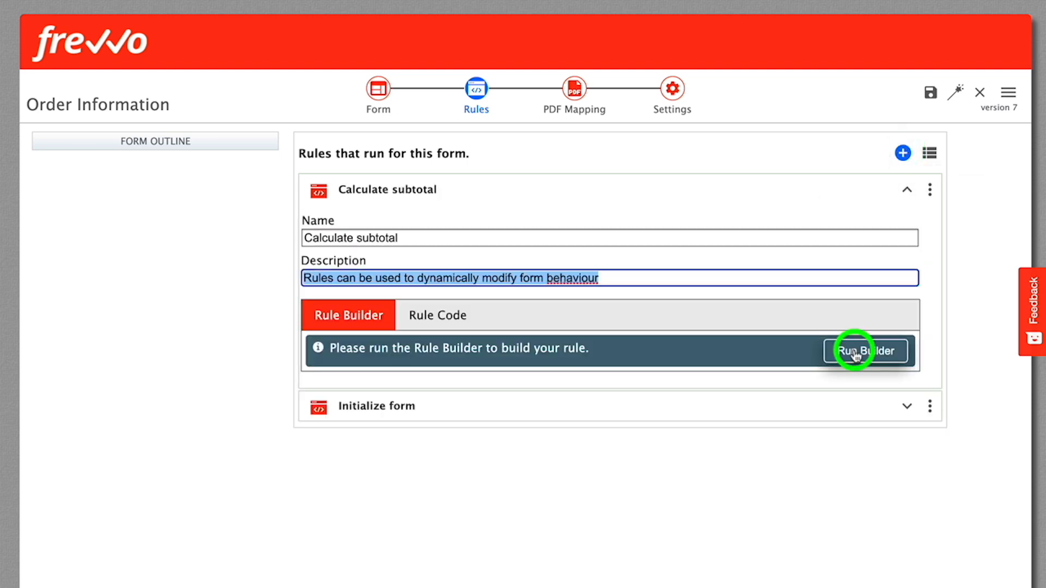
Add two conditions to the Calculate subtotal rule in the Rule Builder and define the first as Quantity is filled.
left_click(855, 355)
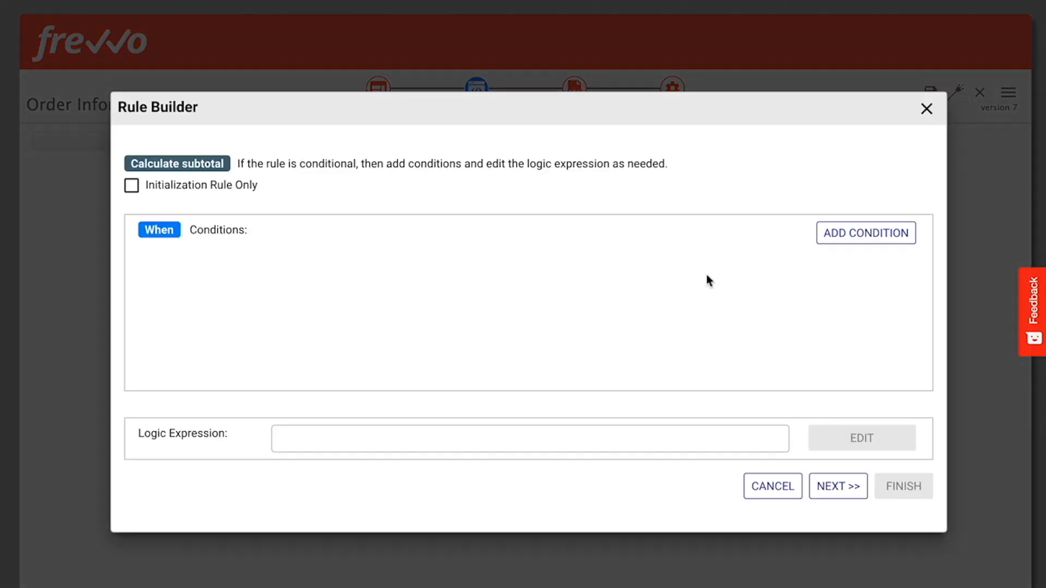
left_click(854, 236)
left_click(855, 236)
left_click(278, 267)
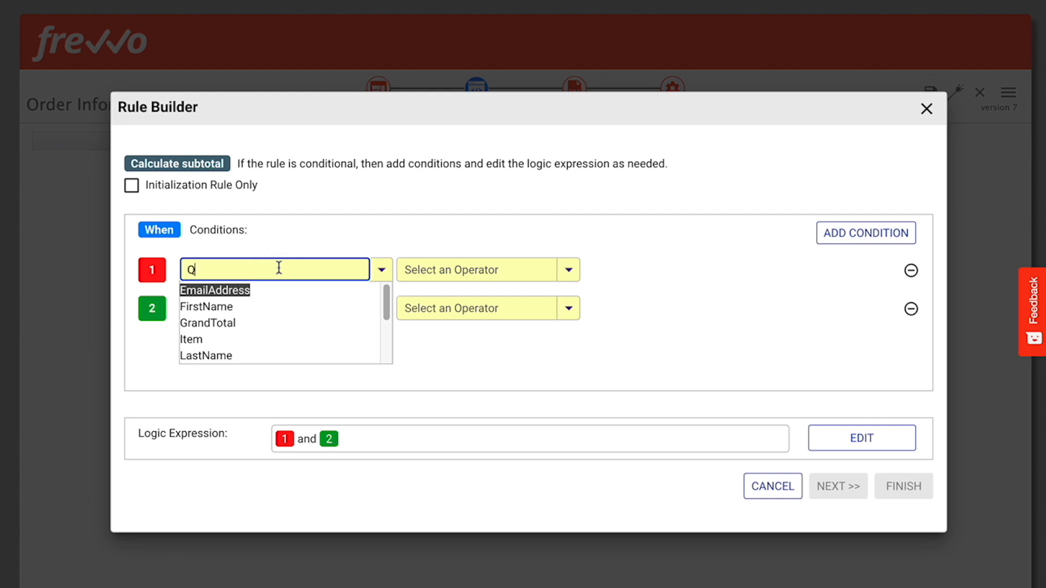
type("Qu")
left_click(216, 291)
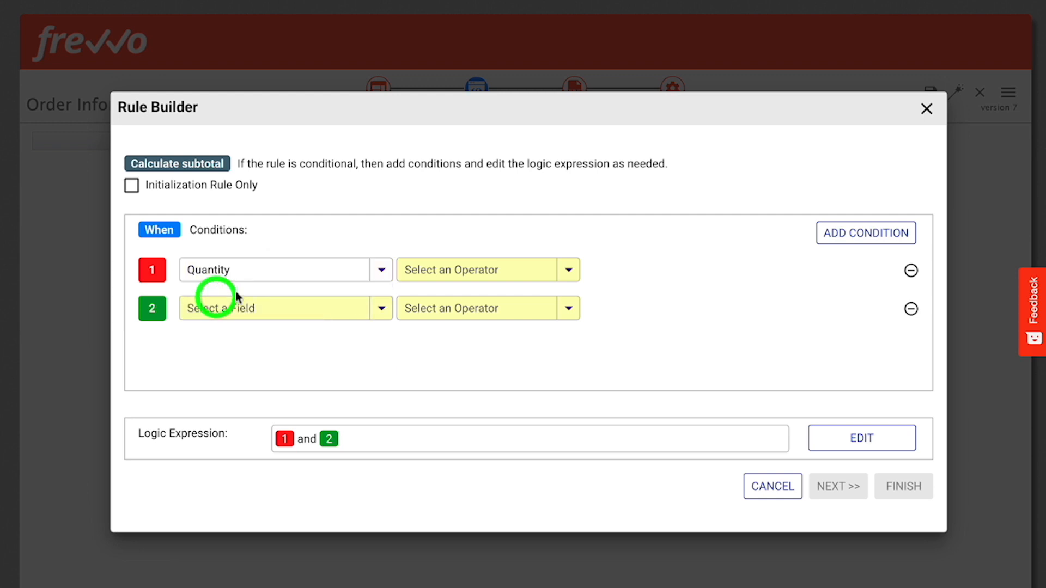
left_click(440, 268)
type("fill")
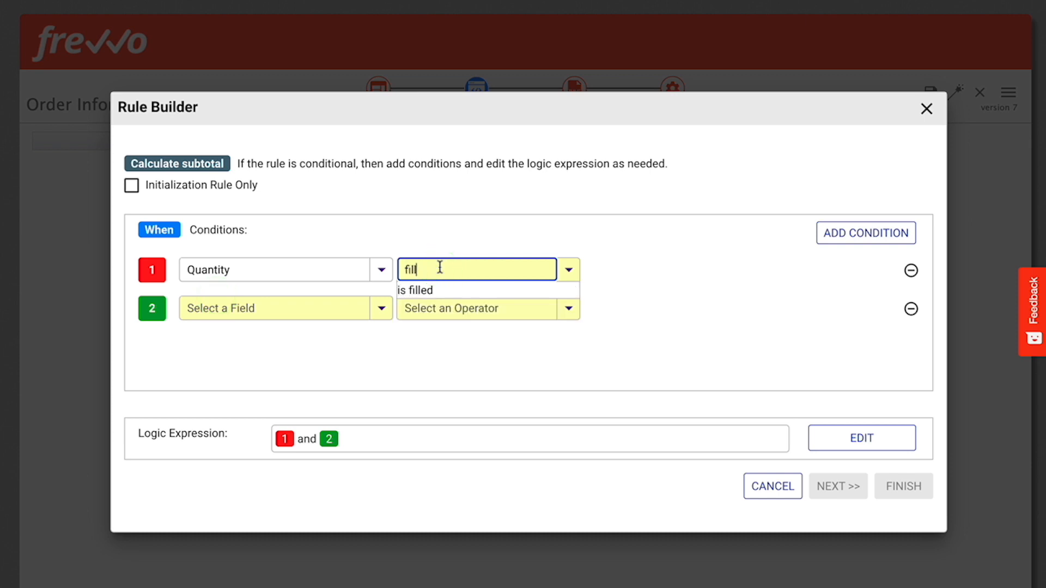
left_click(424, 290)
Define the second condition of the Calculate subtotal rule as Price is filled.
left_click(222, 335)
left_click(431, 306)
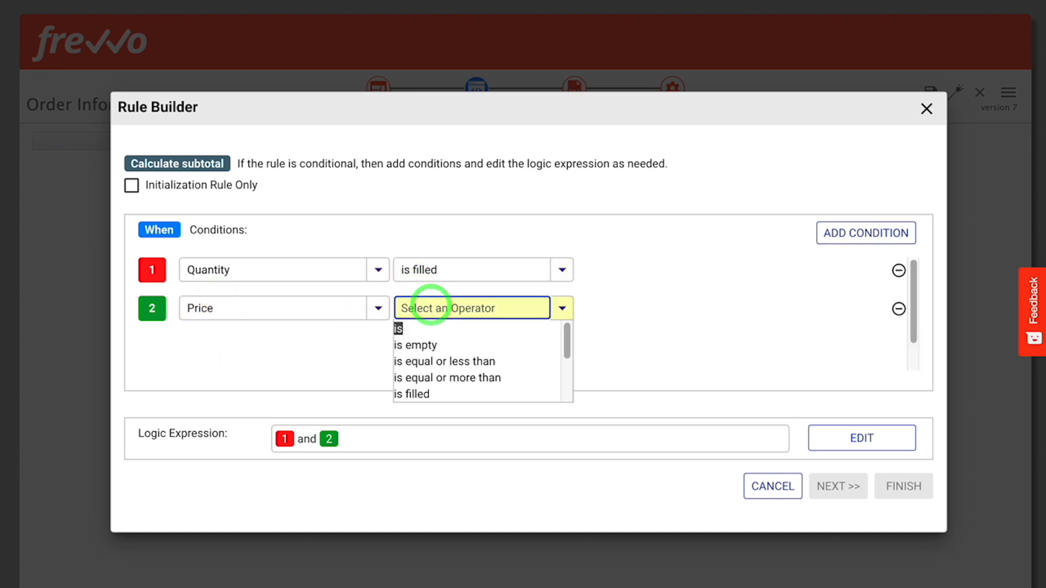
type("fill")
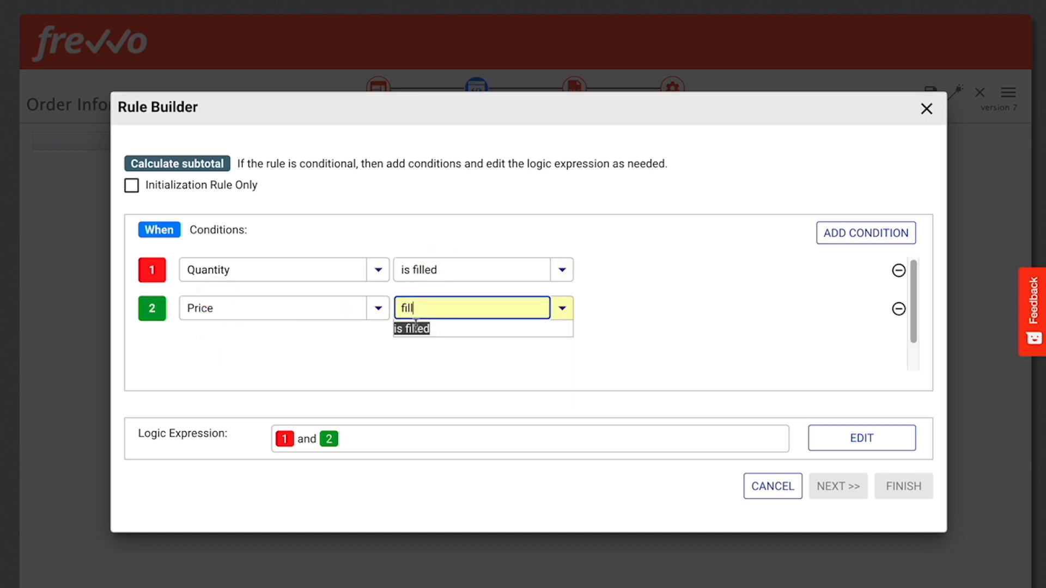
left_click(416, 329)
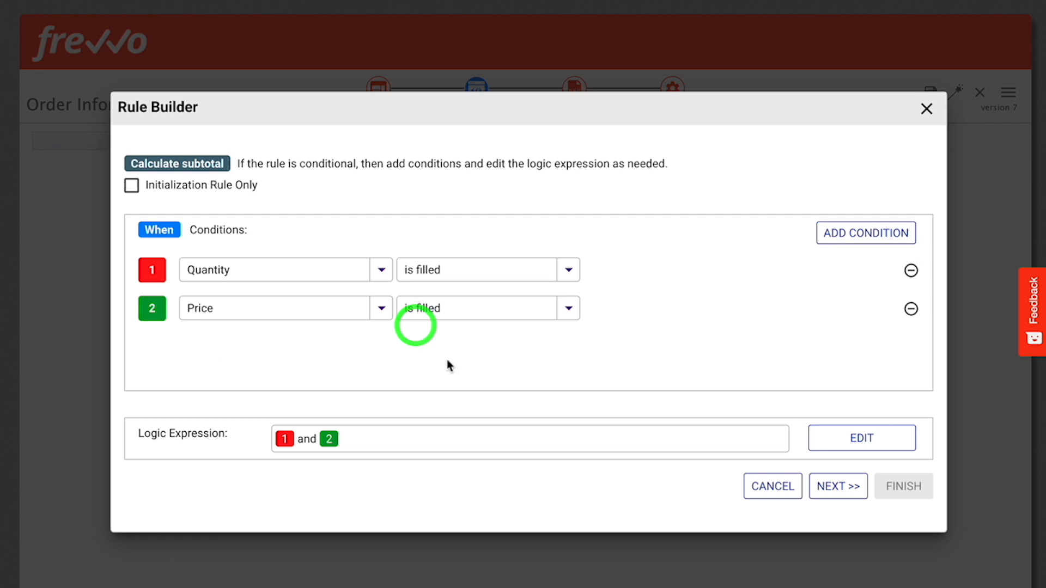
Proceed to the actions for a TRUE condition and choose the Subtotal field with the "to" operation.
left_click(834, 486)
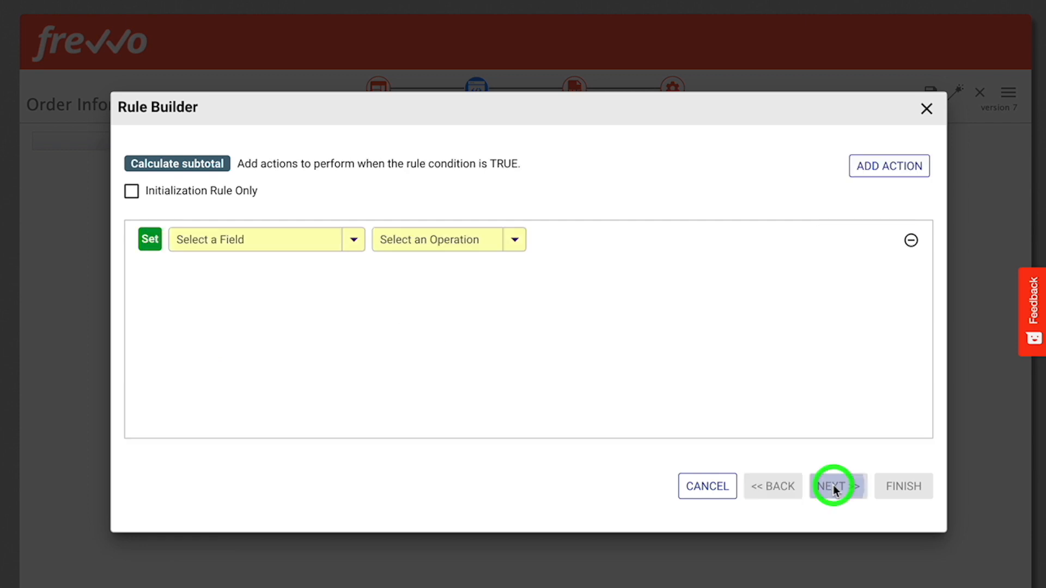
left_click(276, 242)
type("Subto")
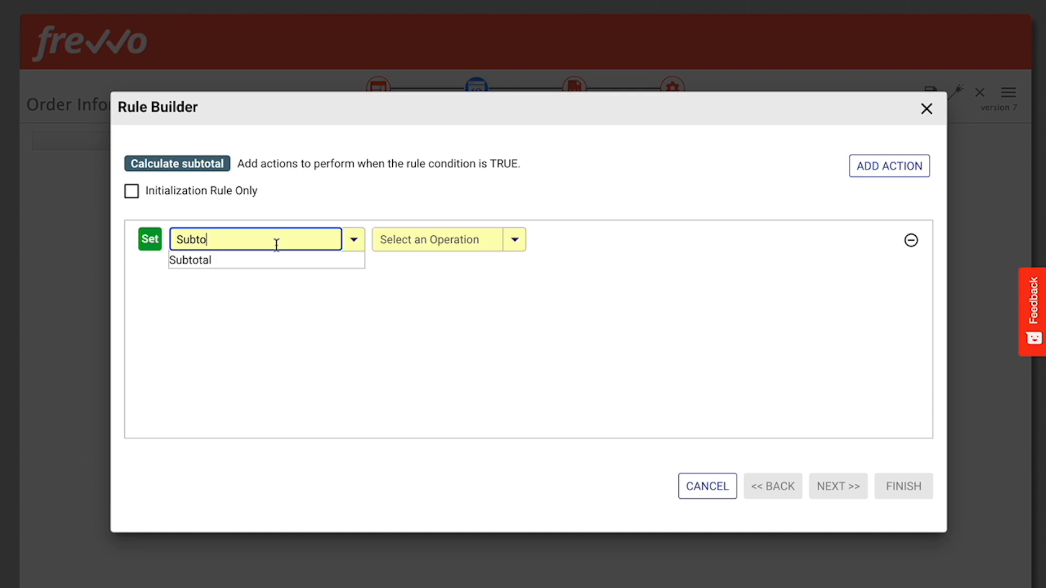
left_click(203, 261)
left_click(420, 240)
type("to")
scroll(410, 282, "down", 2)
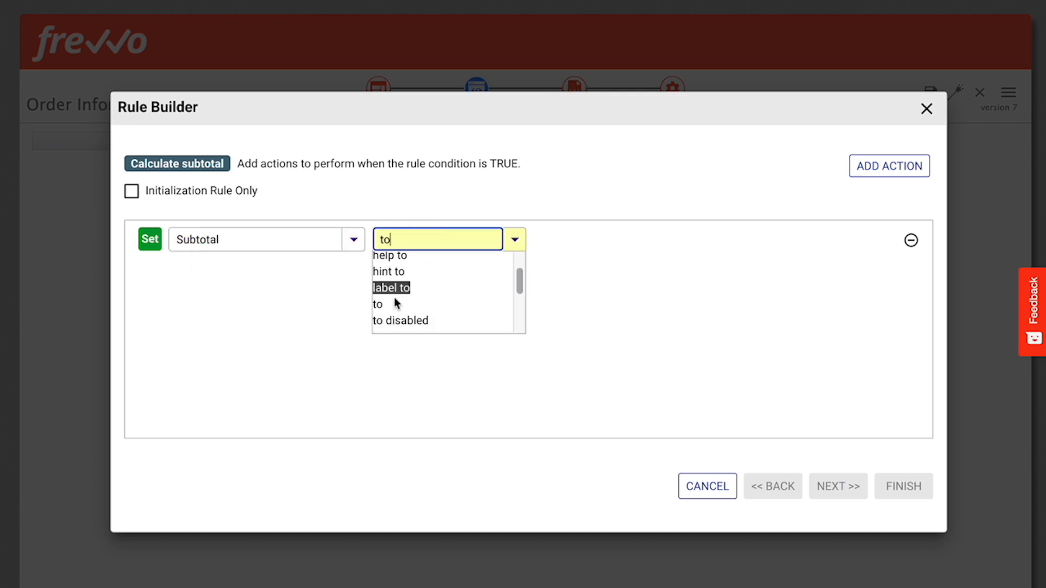
left_click(389, 304)
Enter the expression Quantity * Price as the value for the Subtotal action.
left_click(595, 236)
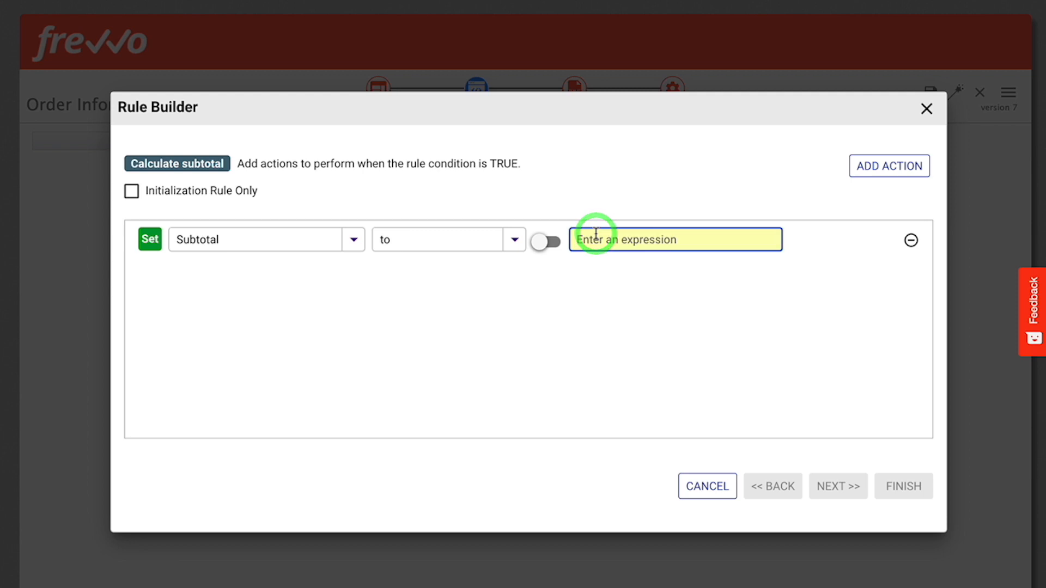
type("Quan")
left_click(602, 278)
left_click(644, 238)
type("*")
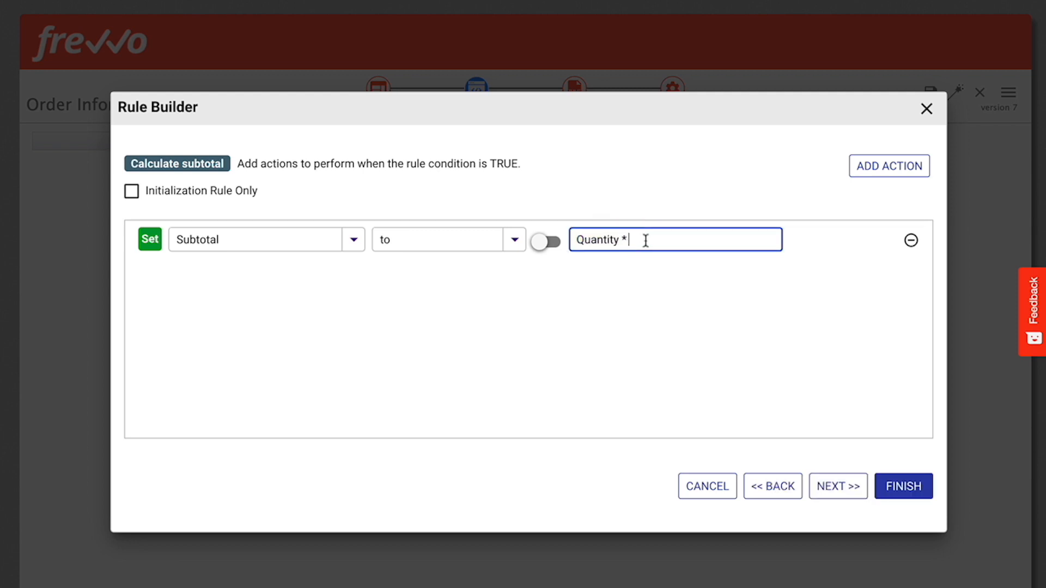
type(" Pri")
left_click(612, 275)
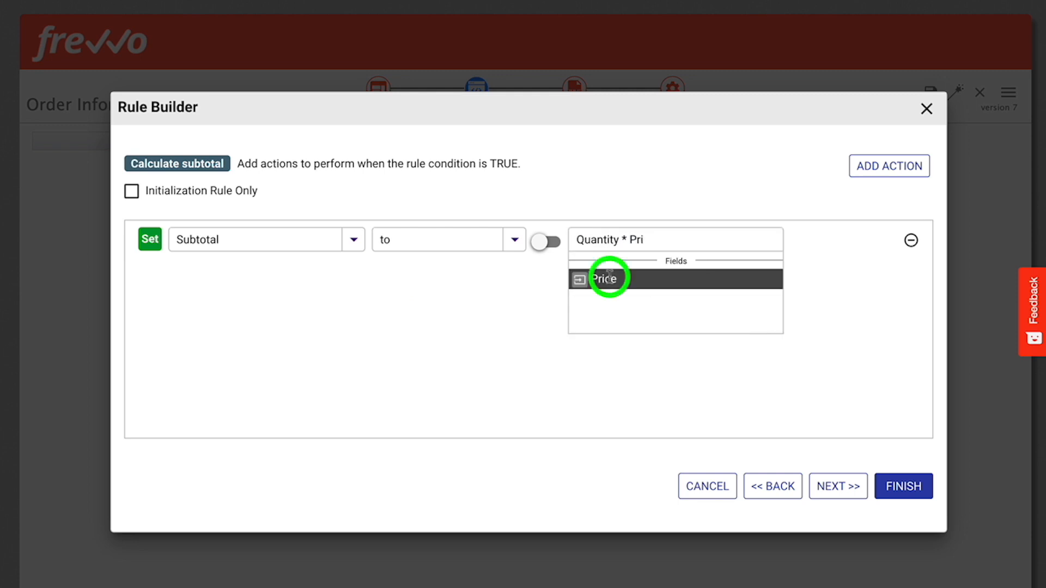
Add an action for the FALSE condition that sets Subtotal to empty, and finish the rule.
left_click(836, 489)
left_click(873, 170)
left_click(266, 236)
type("Subt")
left_click(213, 261)
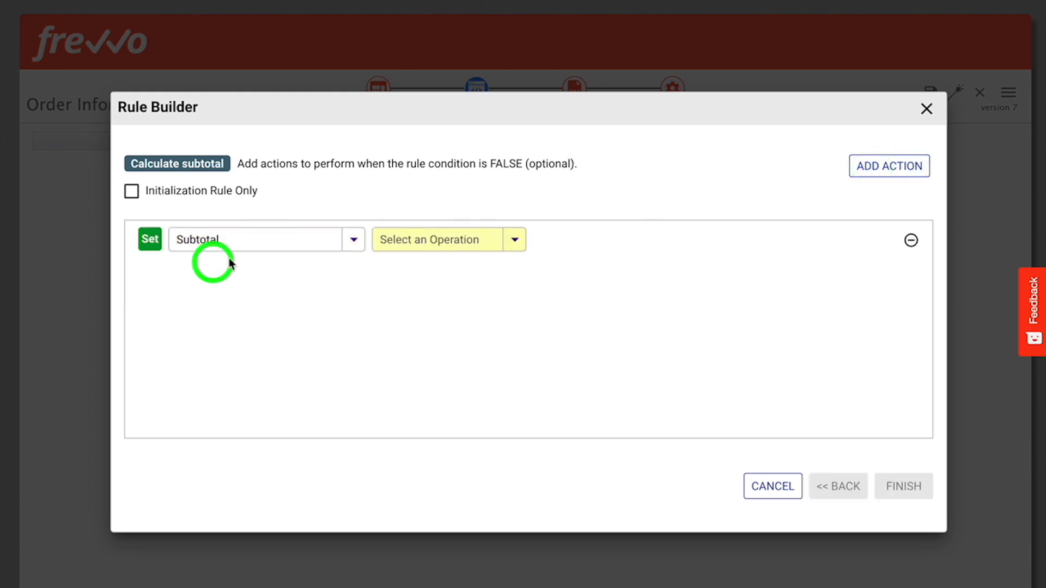
left_click(409, 240)
type("em")
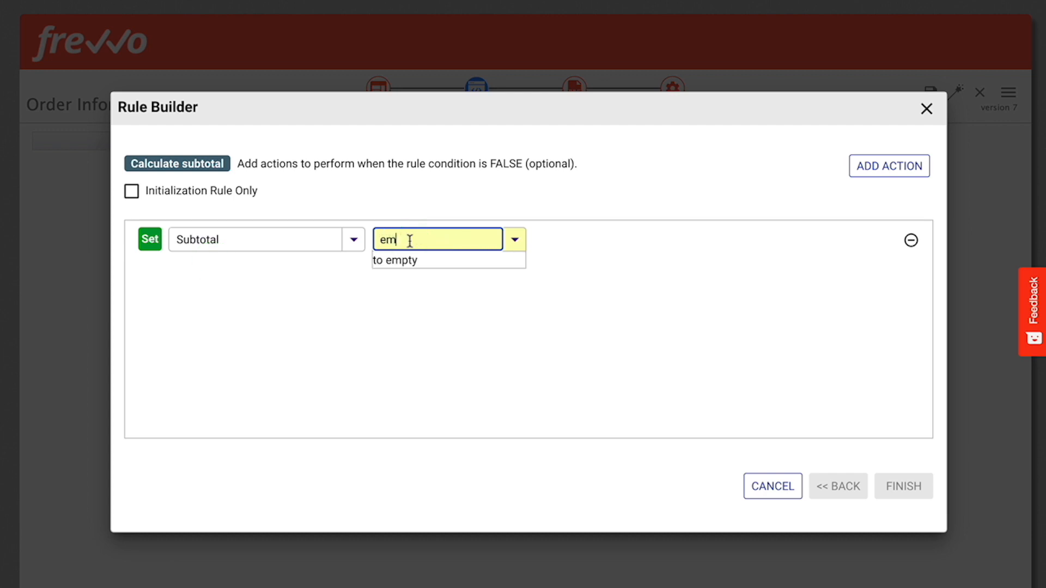
left_click(393, 259)
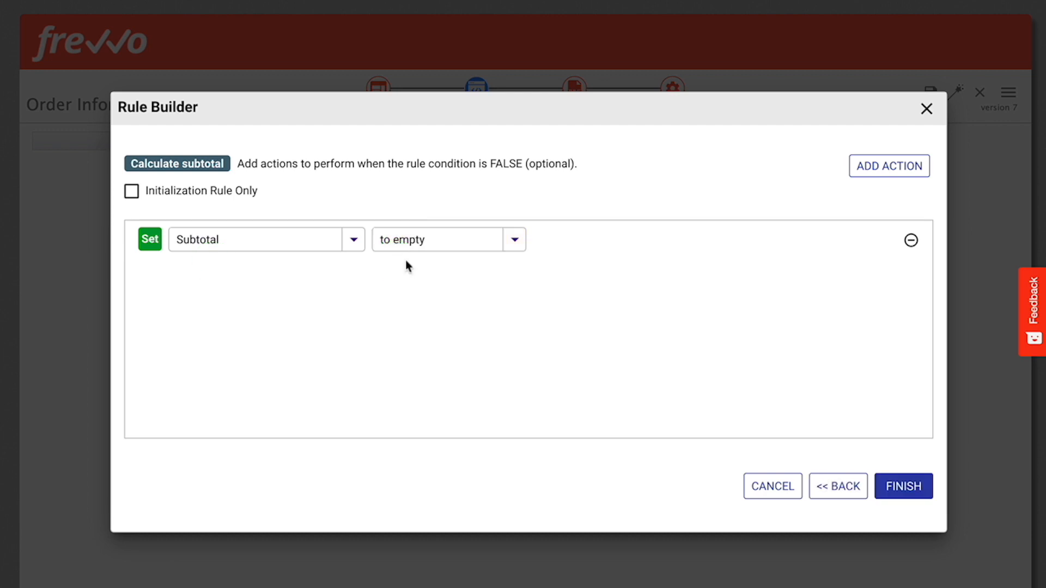
left_click(903, 490)
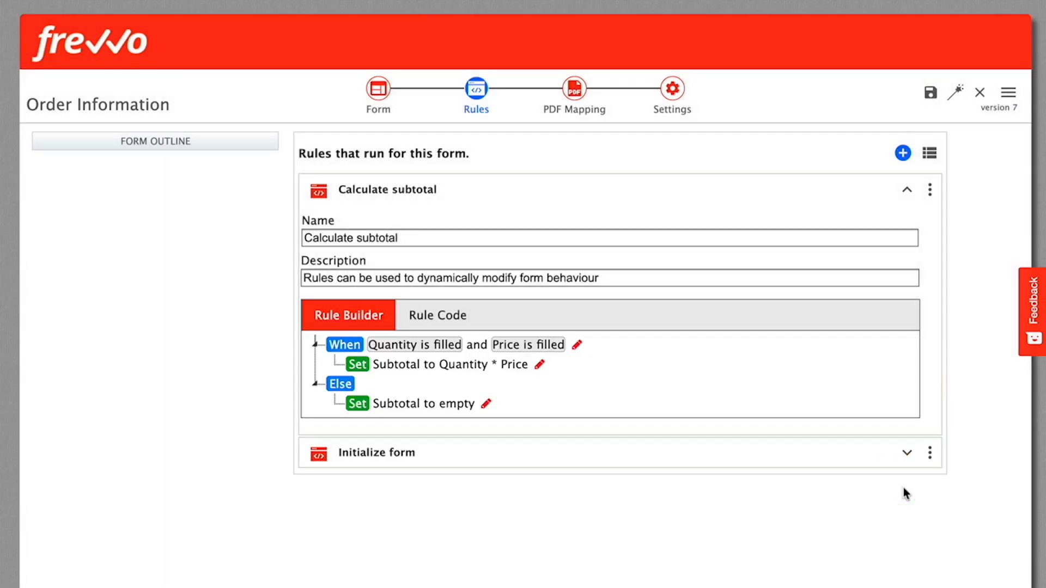
Review the generated rule code of the Calculate subtotal rule, then collapse the rule.
left_click(444, 314)
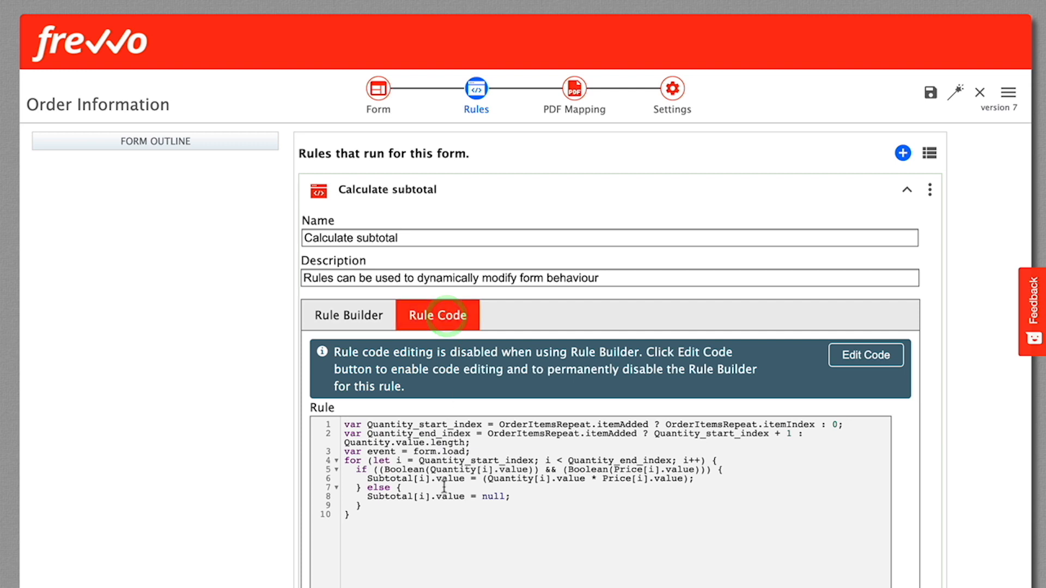
scroll(443, 483, "down", 3)
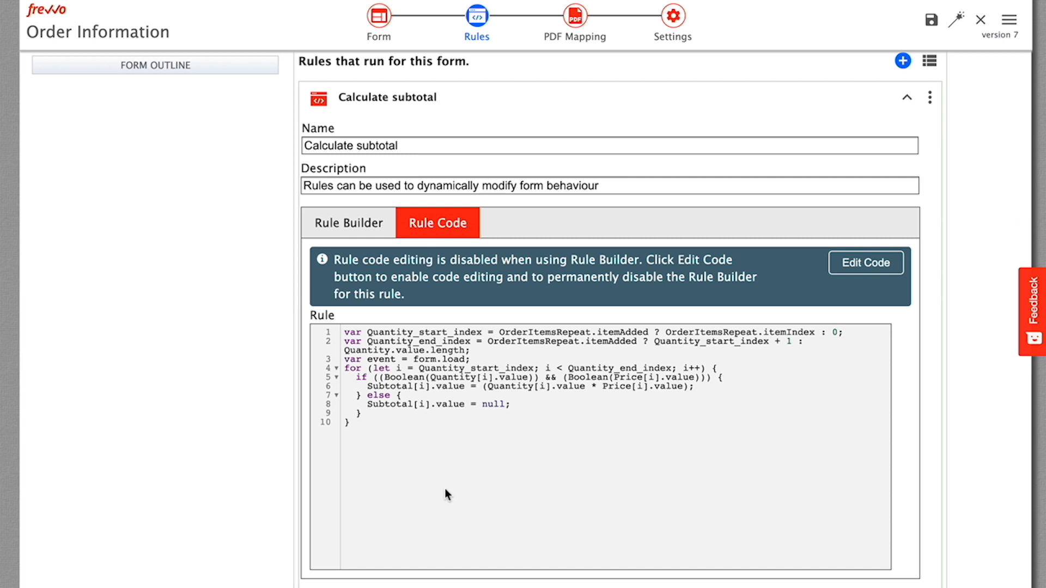
scroll(741, 251, "up", 3)
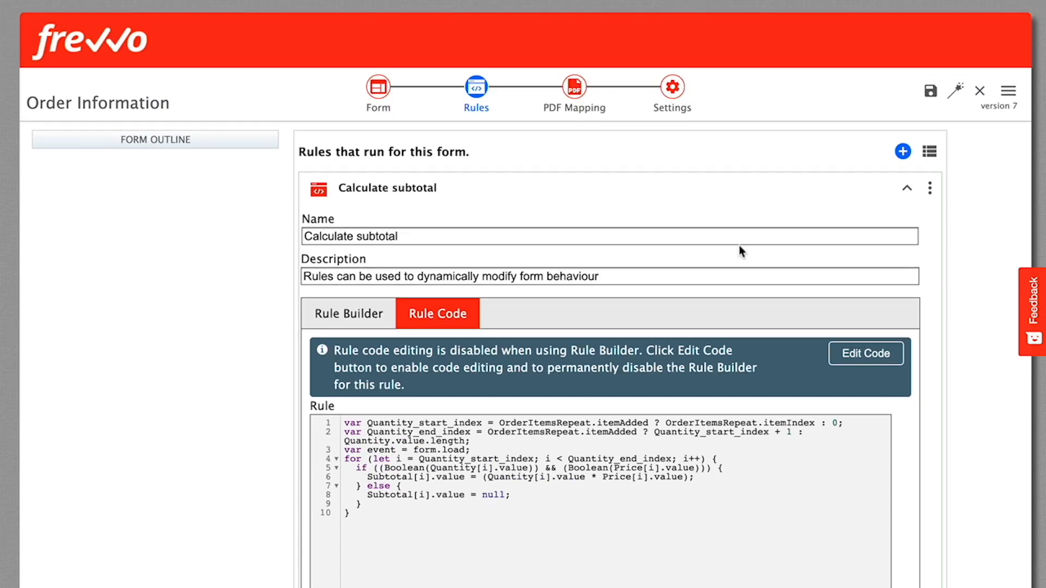
left_click(907, 192)
Create a form rule named "Calculate grand total" and proceed in the Rule Builder to its TRUE actions without adding conditions.
left_click(903, 152)
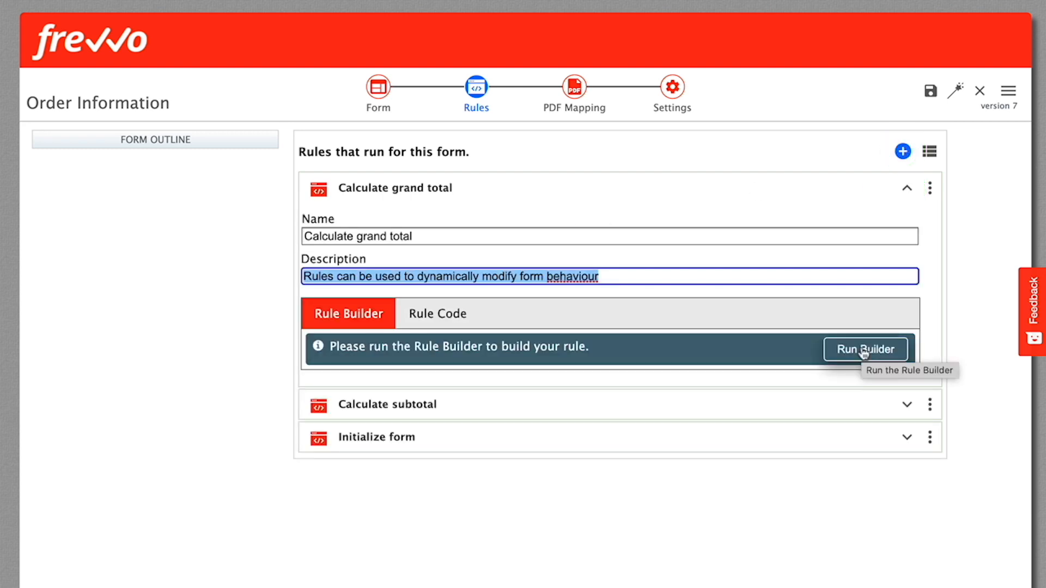
left_click(862, 350)
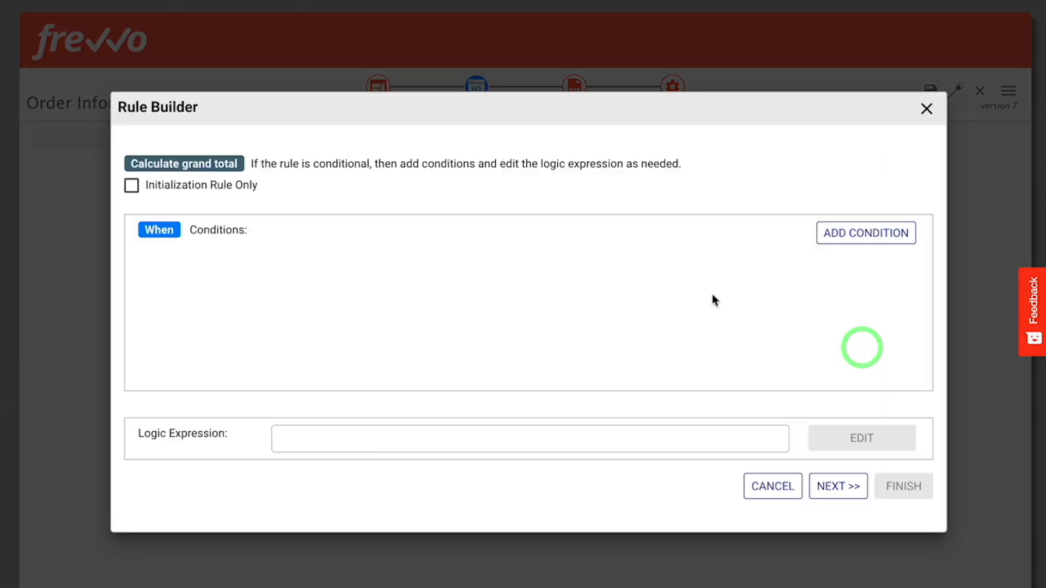
left_click(833, 487)
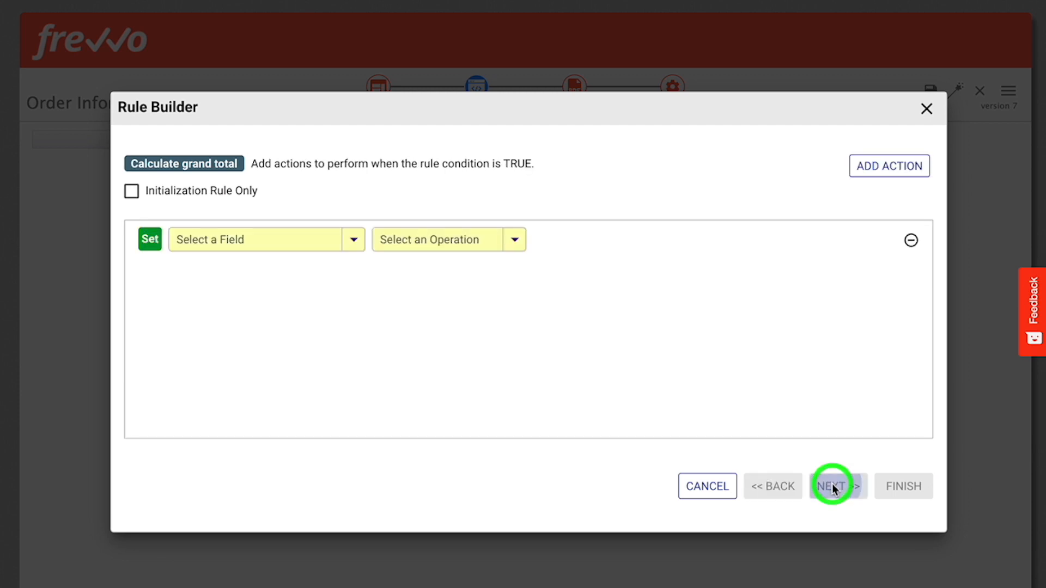
Define the action to set GrandTotal to sum(Subtotal), and finish the rule.
left_click(264, 242)
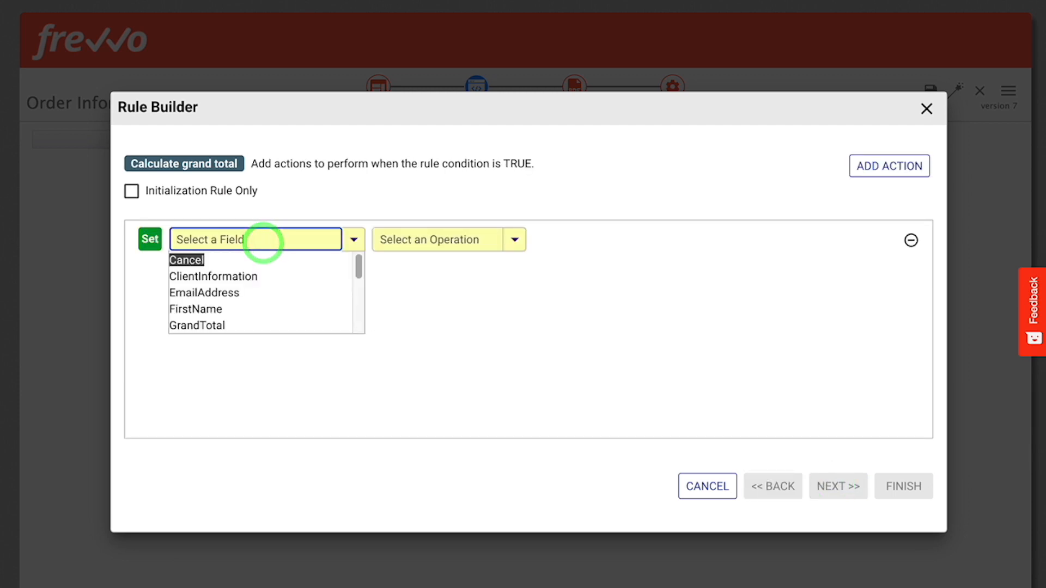
type("Gran")
left_click(197, 260)
left_click(631, 238)
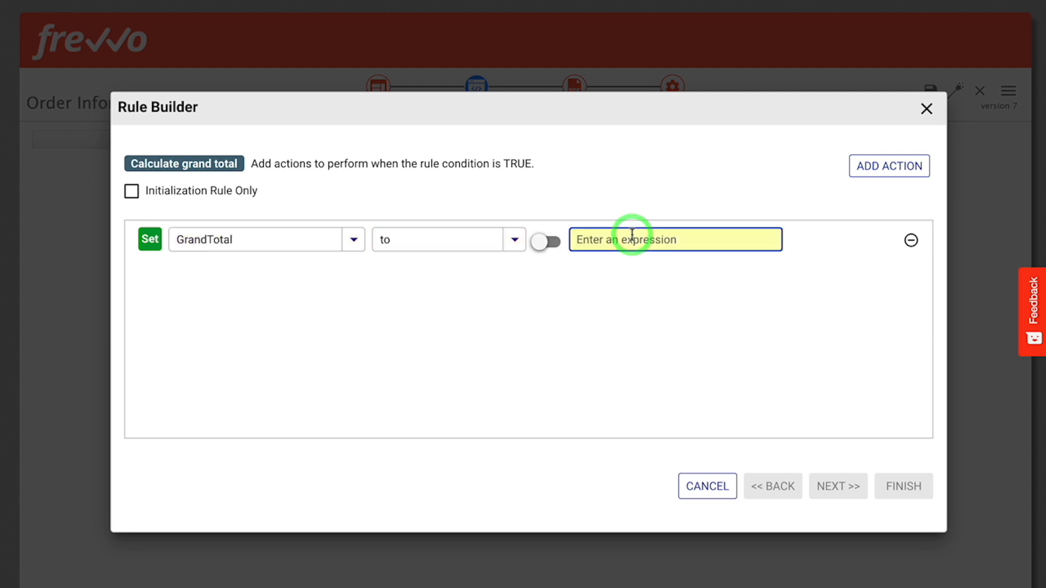
type("sum(")
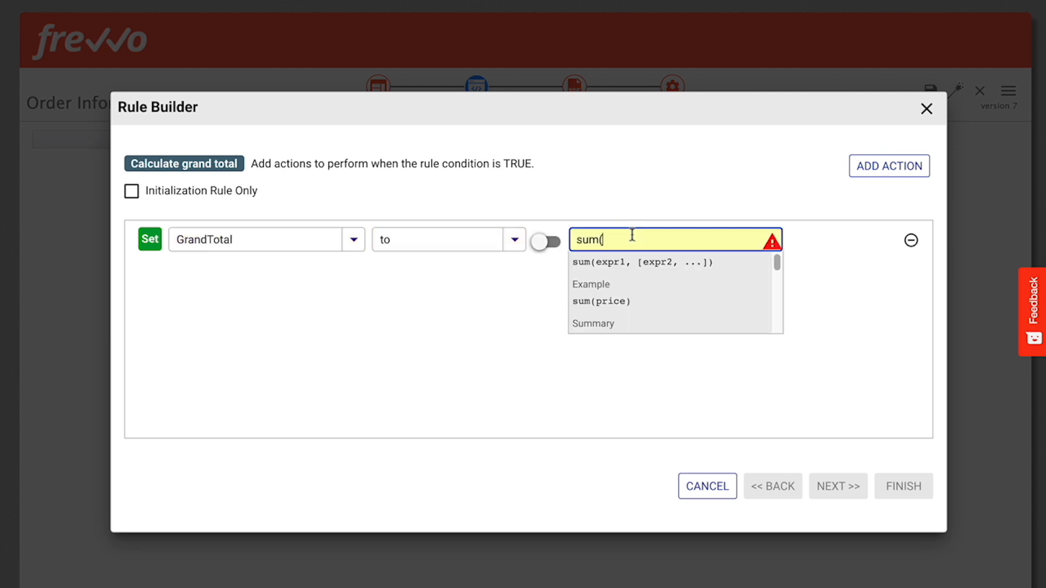
type("Sub")
key("Return")
type(")")
key("Tab")
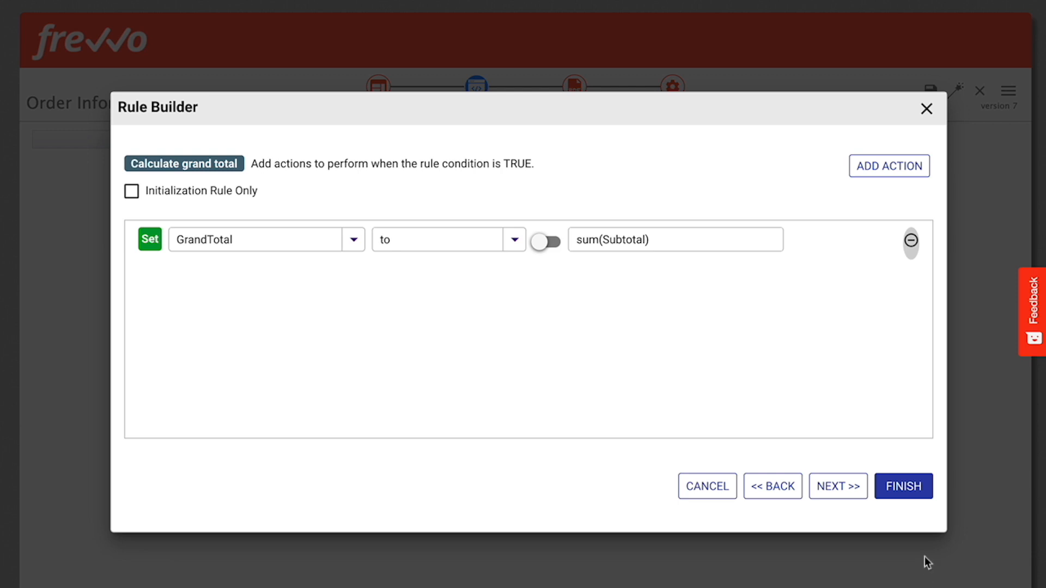
left_click(897, 489)
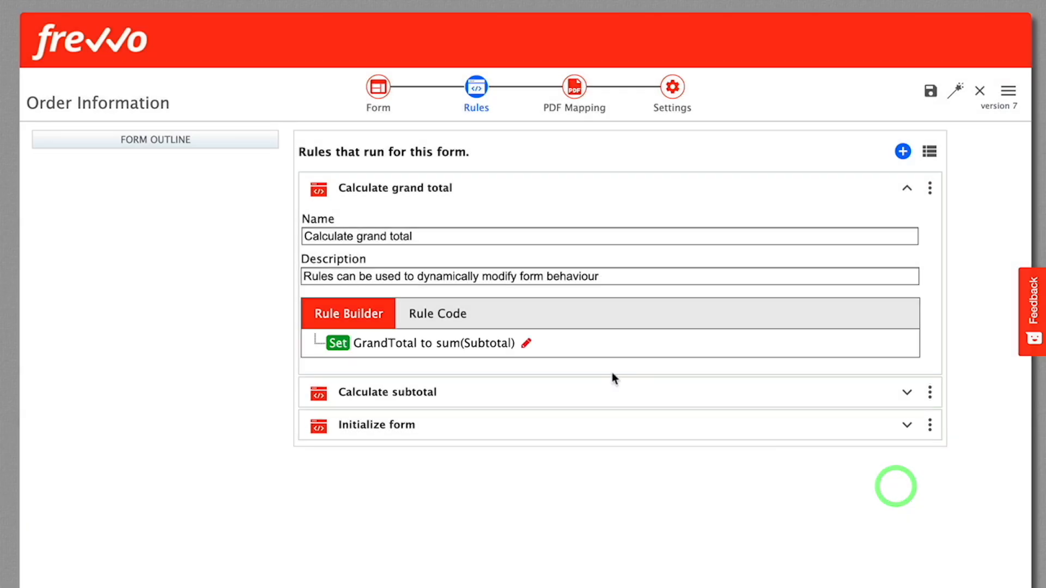
Review the generated rule code of the Calculate grand total rule, return to its builder view and collapse the rule.
left_click(430, 319)
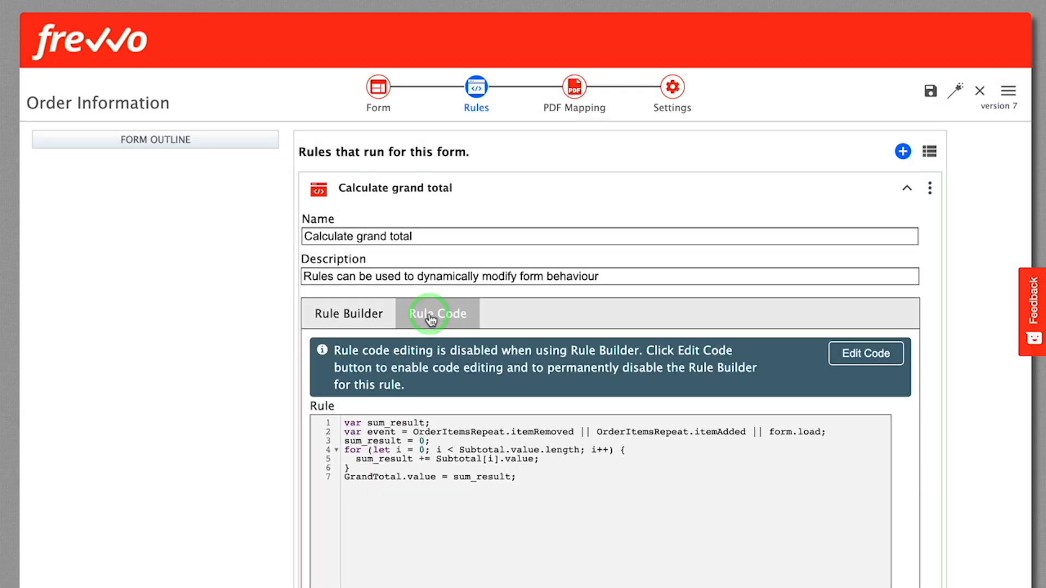
left_click(362, 321)
left_click(907, 188)
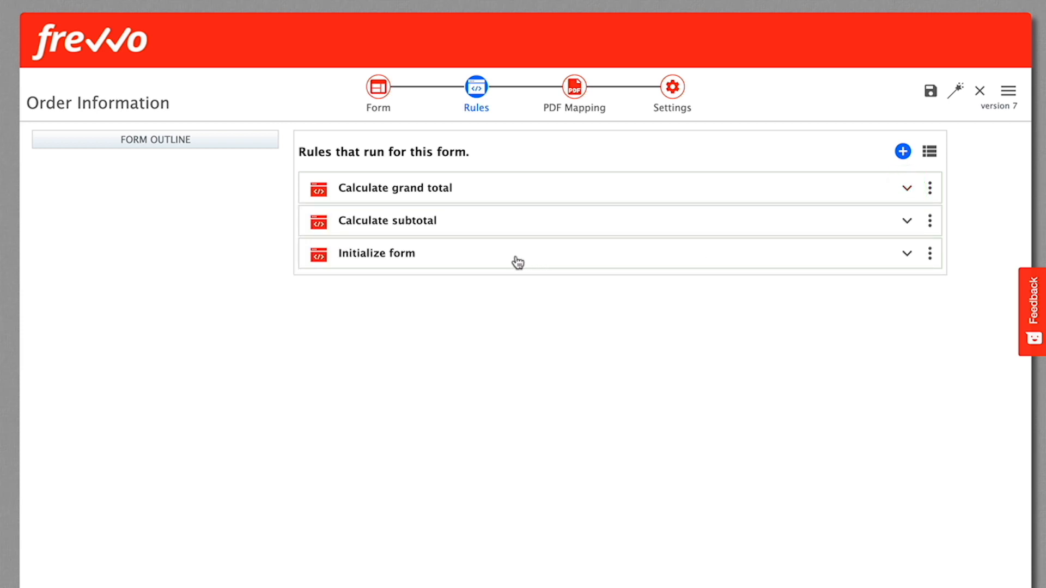
Move the Initialize form rule to the top of the rules list and open the form in test mode.
left_click_drag(501, 260, 478, 187)
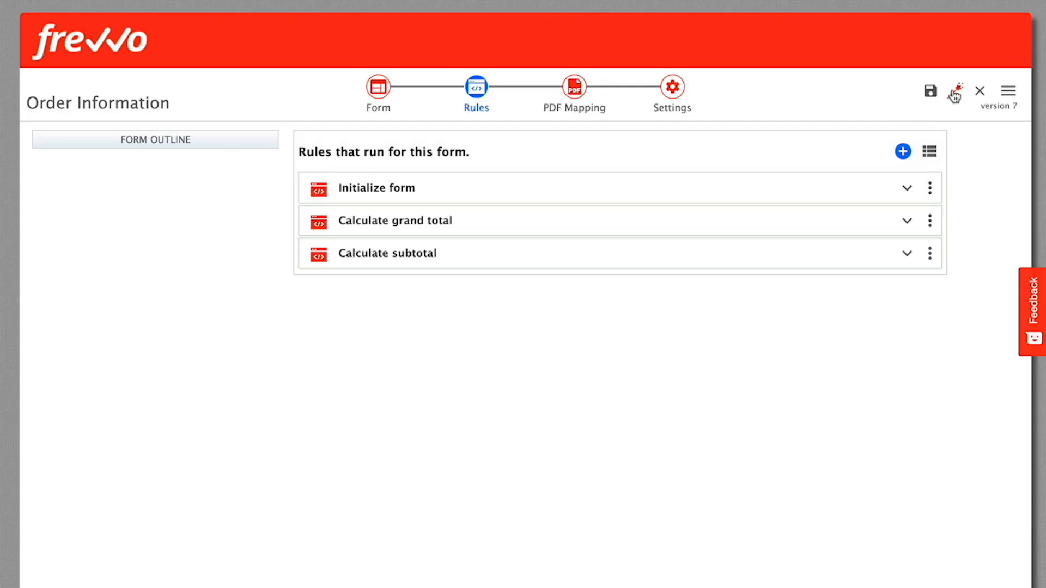
left_click(954, 94)
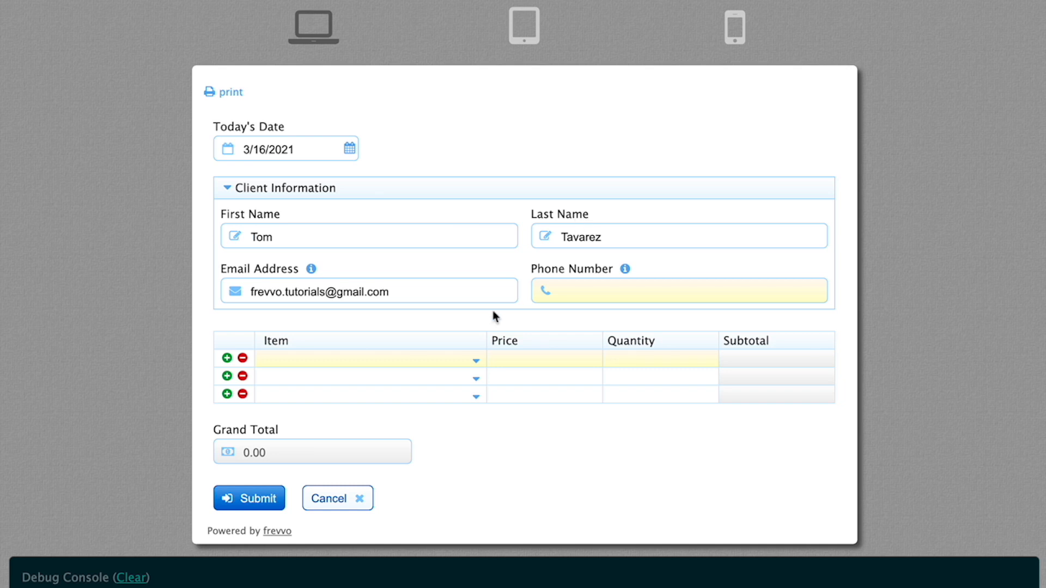
Fill in the first order row with the item Chevrolet, price 11.34 and quantity 23.
left_click(357, 360)
left_click(304, 397)
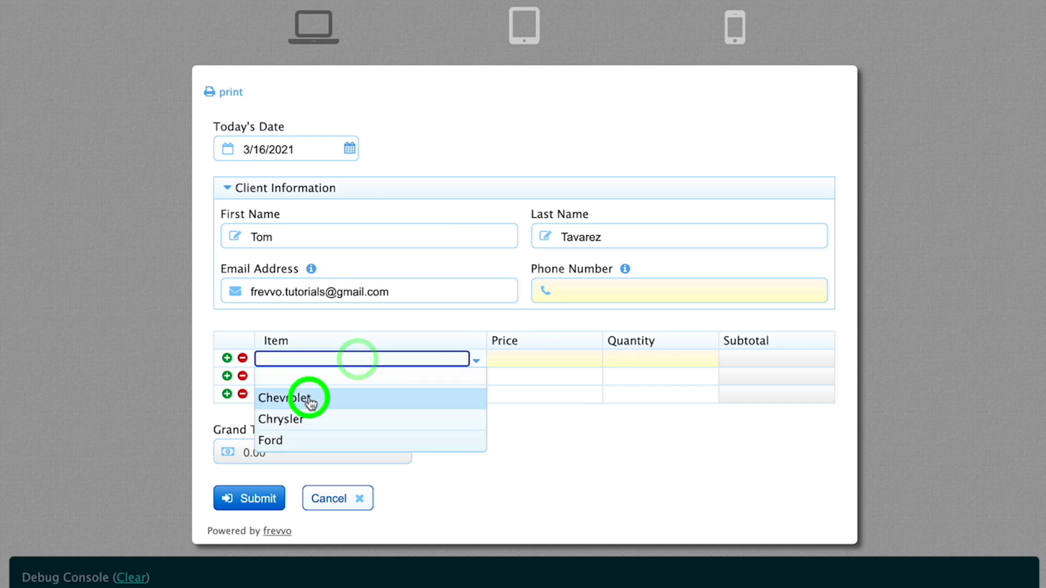
left_click(509, 361)
type("11.34")
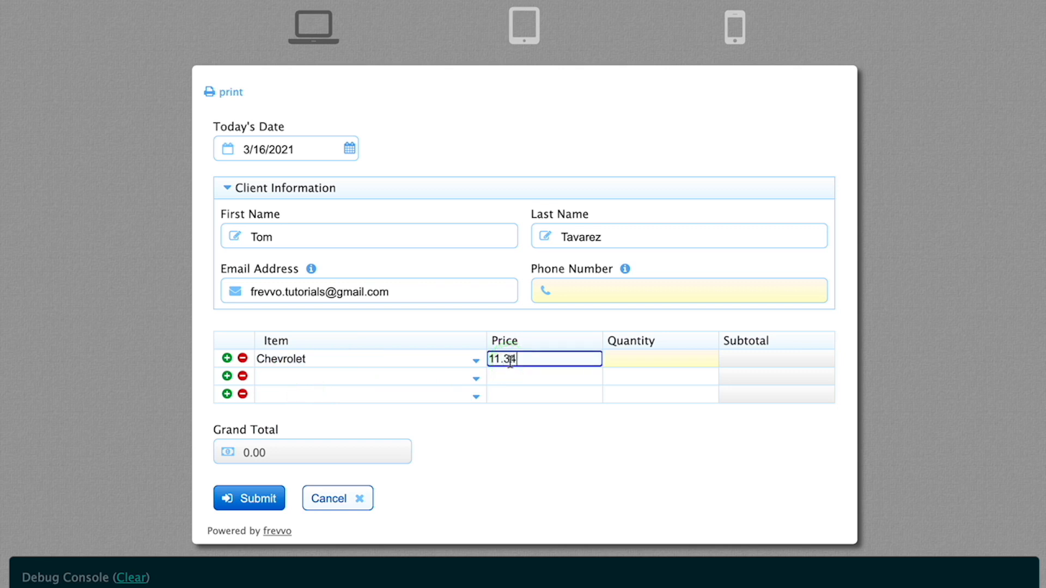
key("Tab")
type("23")
key("Tab")
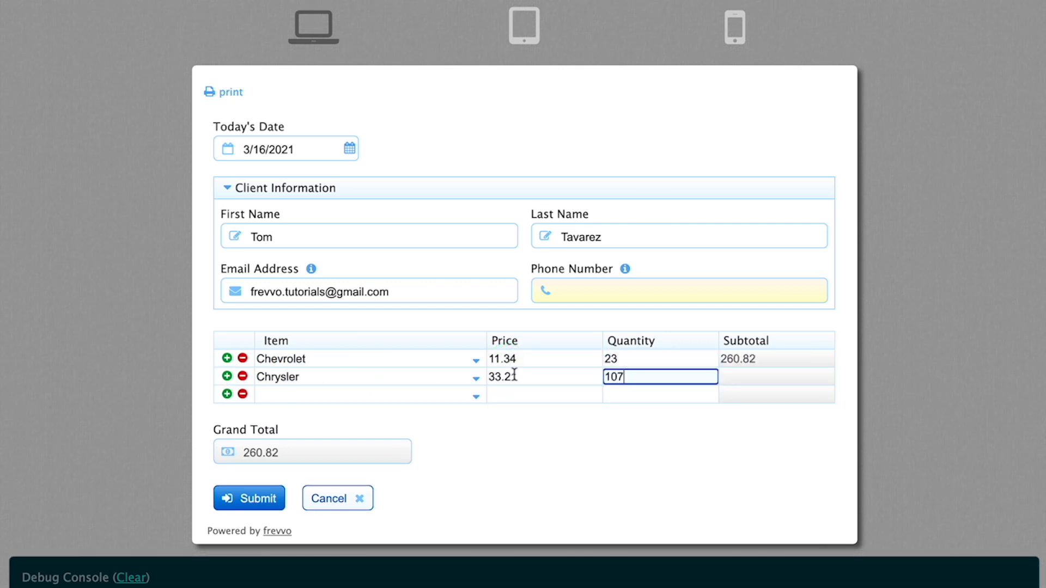
Clear the quantity in the Chrysler row, then set it to 73.
key("Tab")
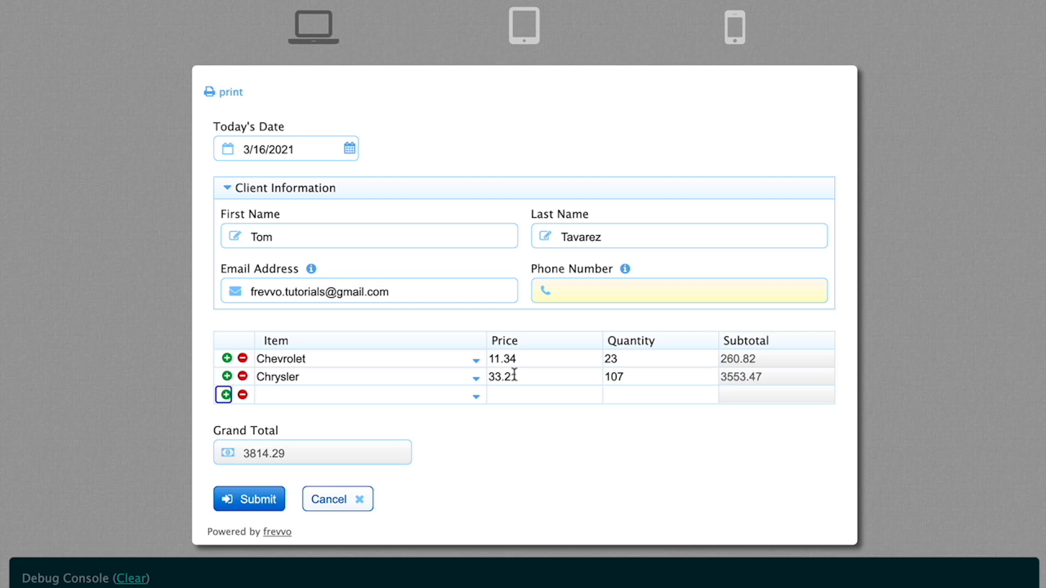
left_click(632, 377)
double_click(632, 377)
key("Delete")
key("Tab")
left_click(633, 377)
type("7")
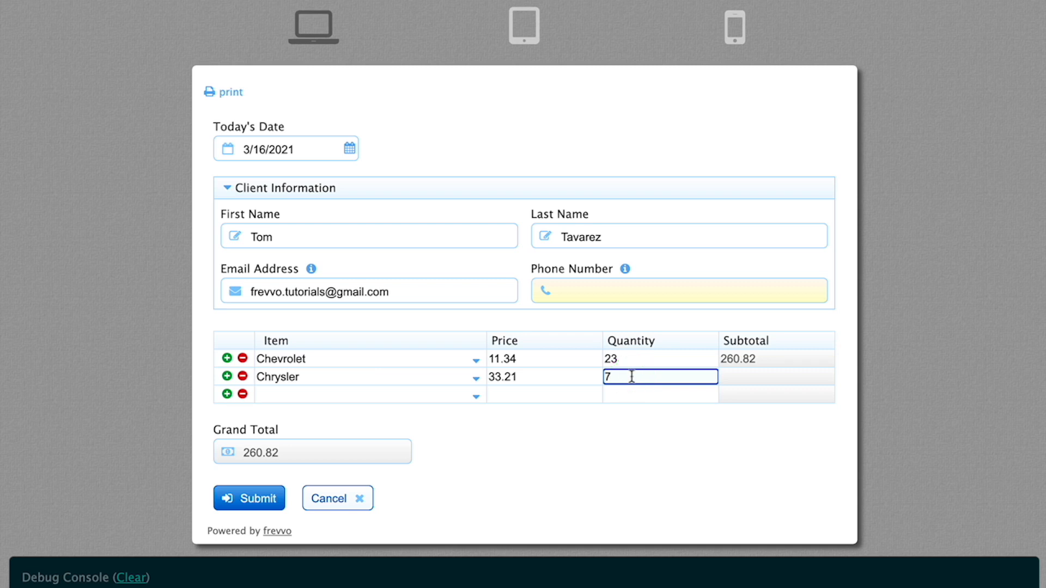
type("3")
key("Tab")
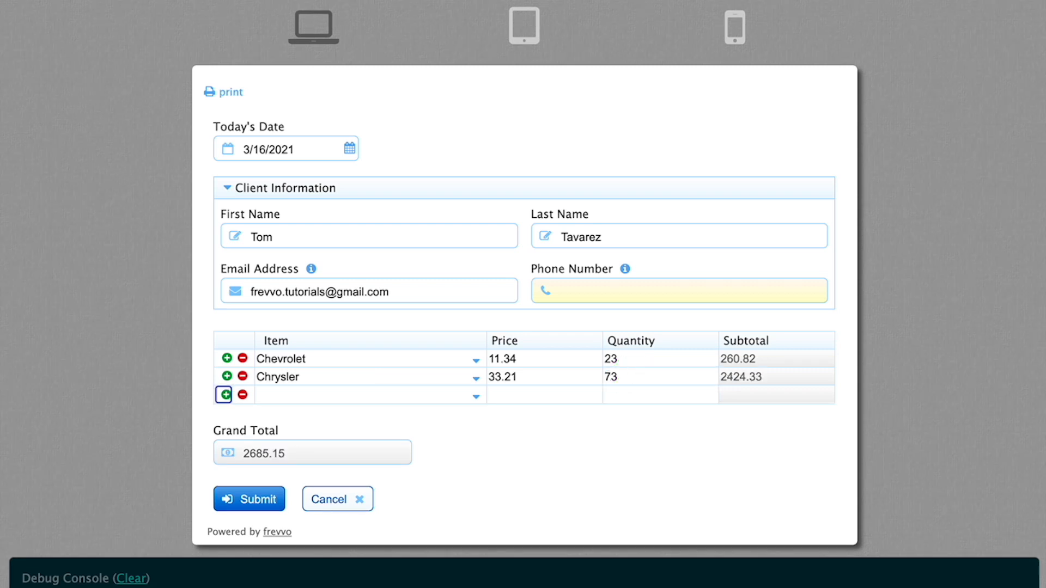